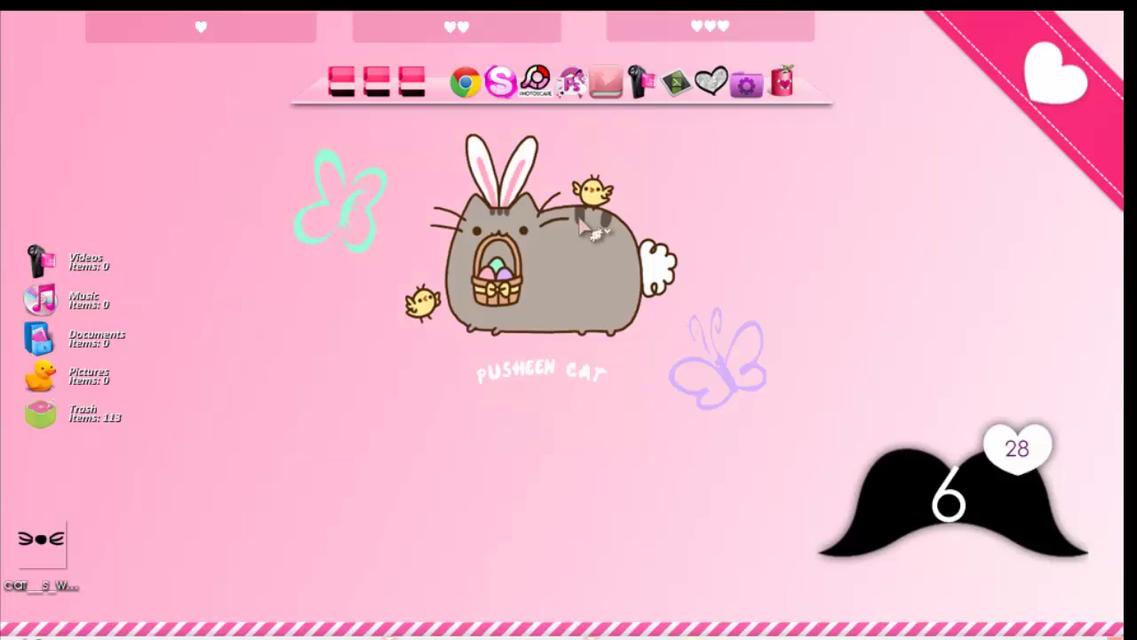
Step: Choose Personalize from the desktop's right-click menu
right_click(582, 223)
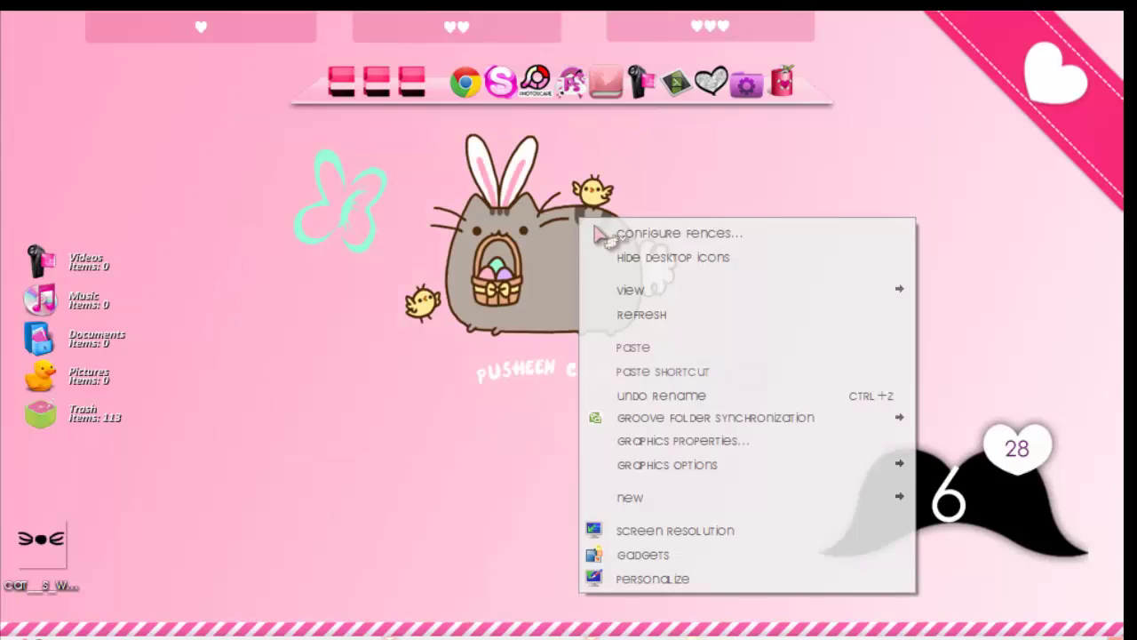
click(526, 206)
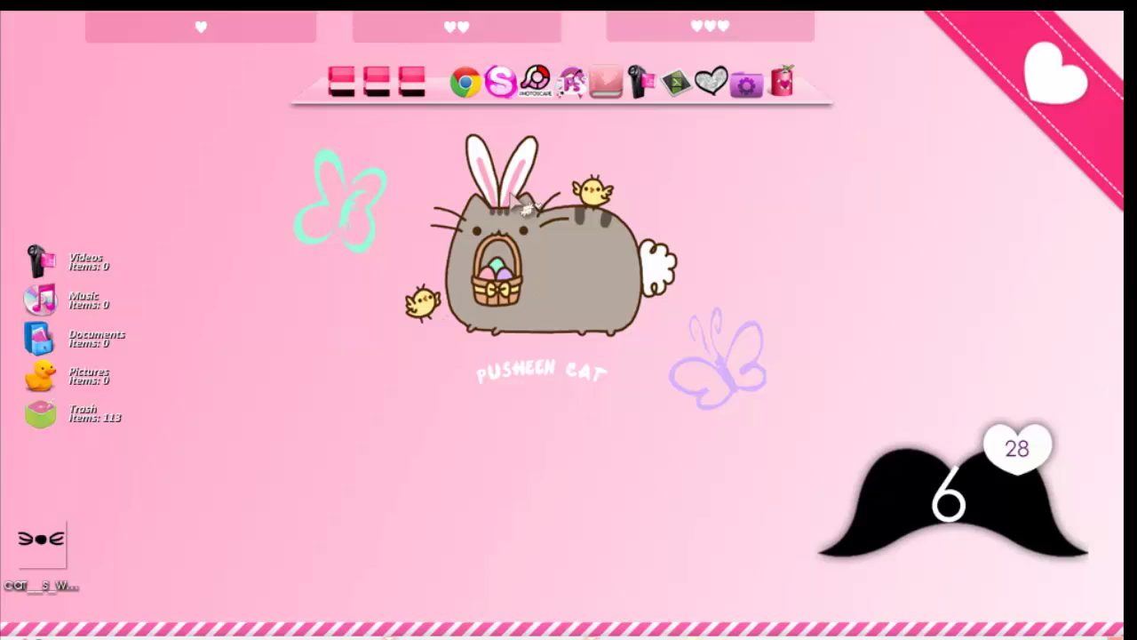
right_click(524, 275)
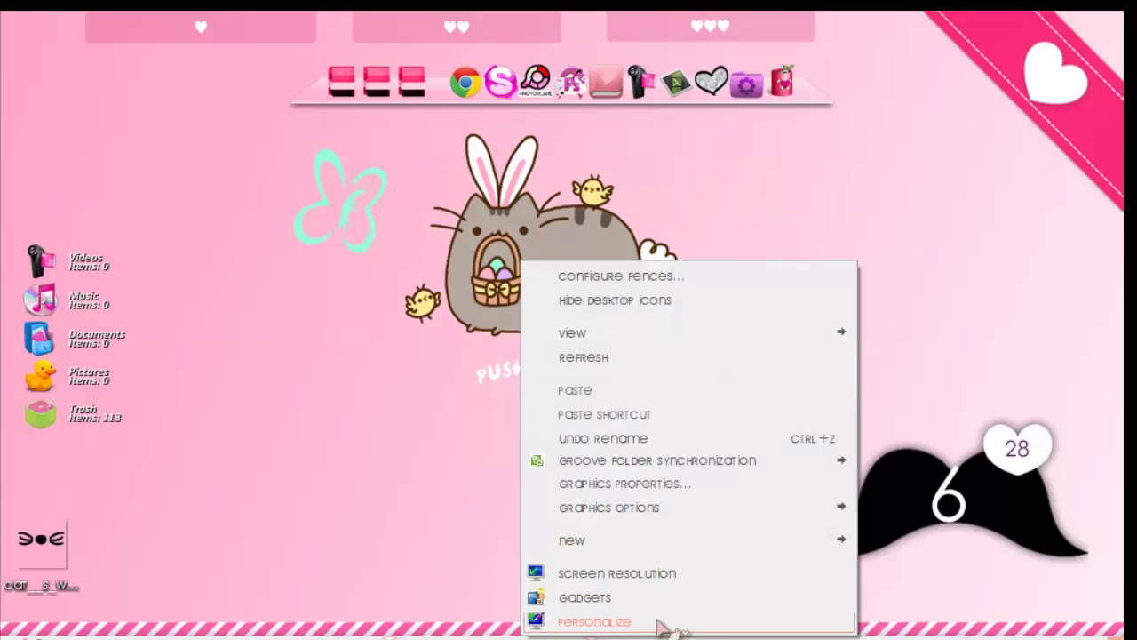
click(662, 625)
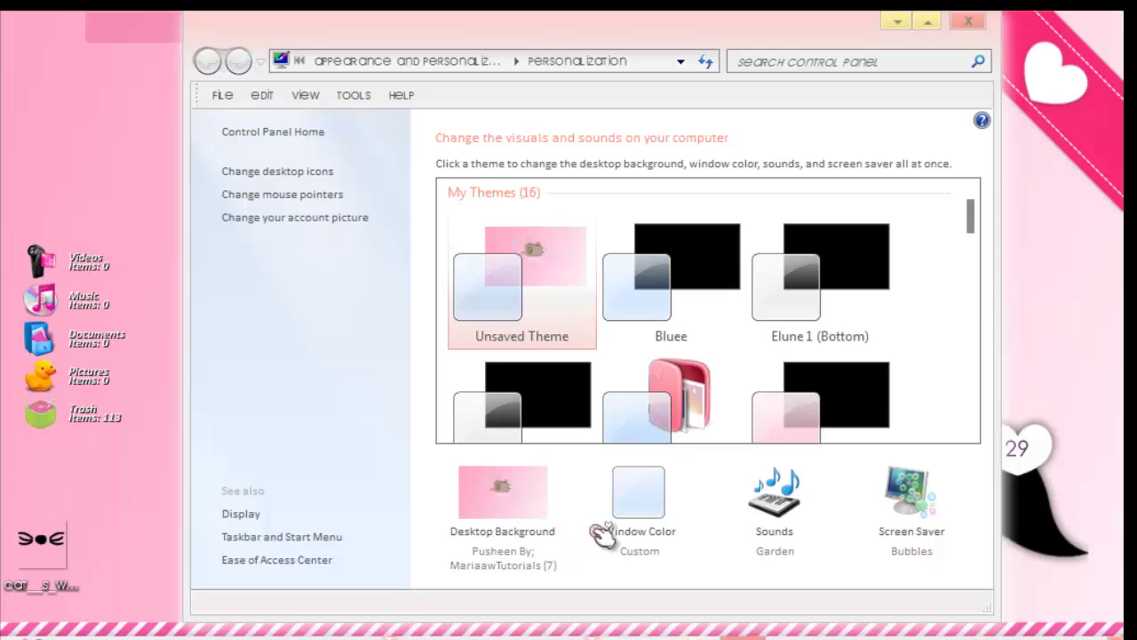
Step: Open Window Color, then its Advanced appearance settings dialog
click(673, 531)
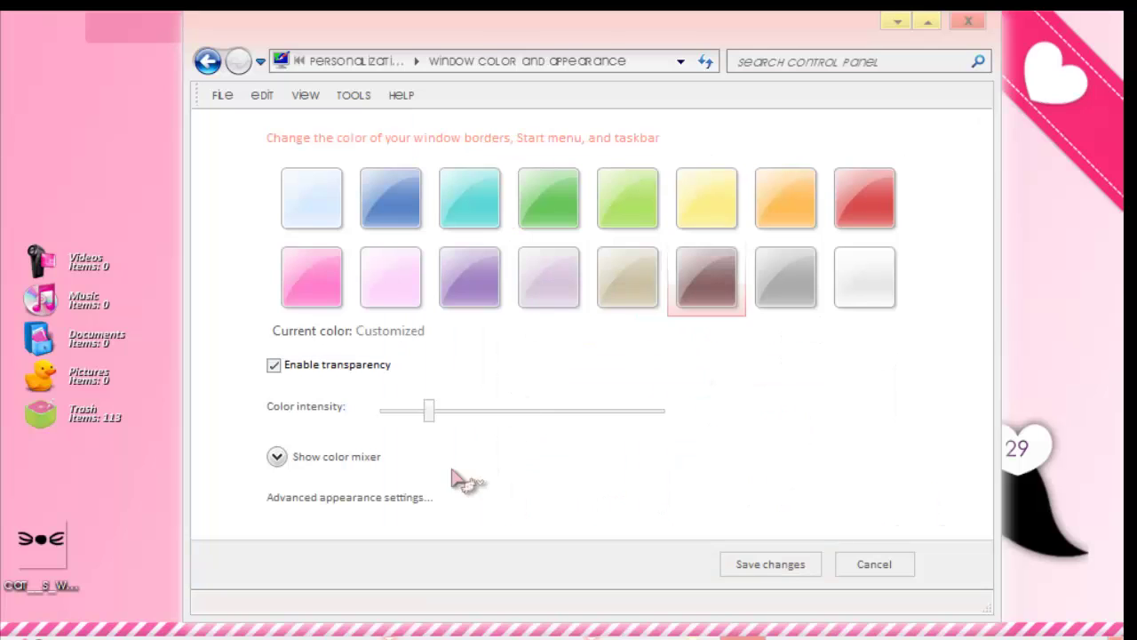
click(896, 21)
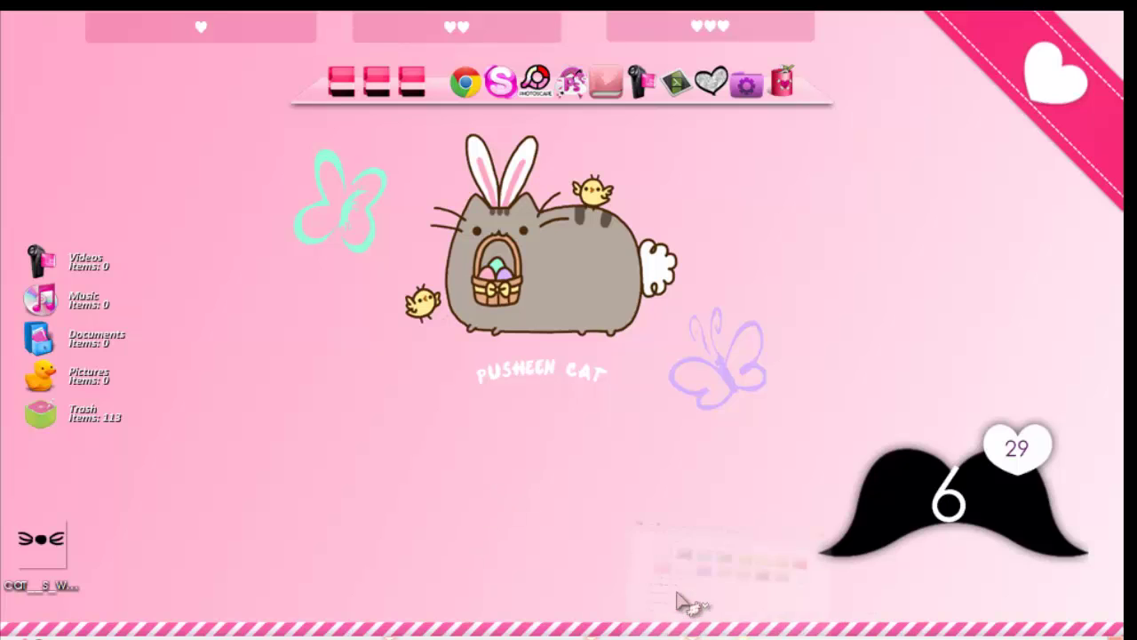
click(672, 620)
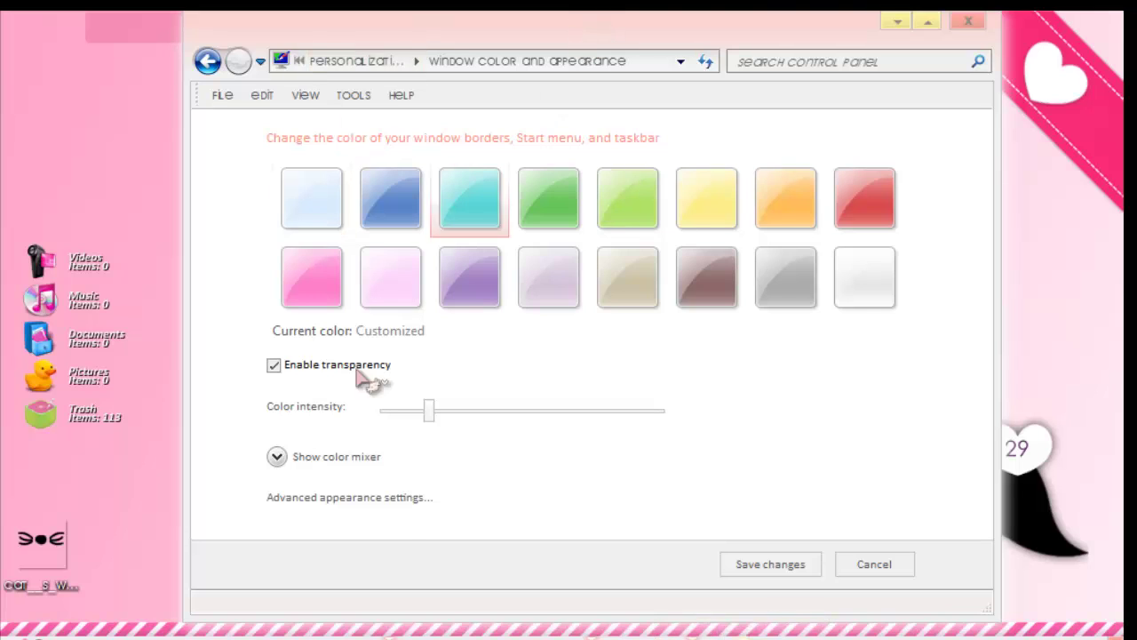
click(390, 499)
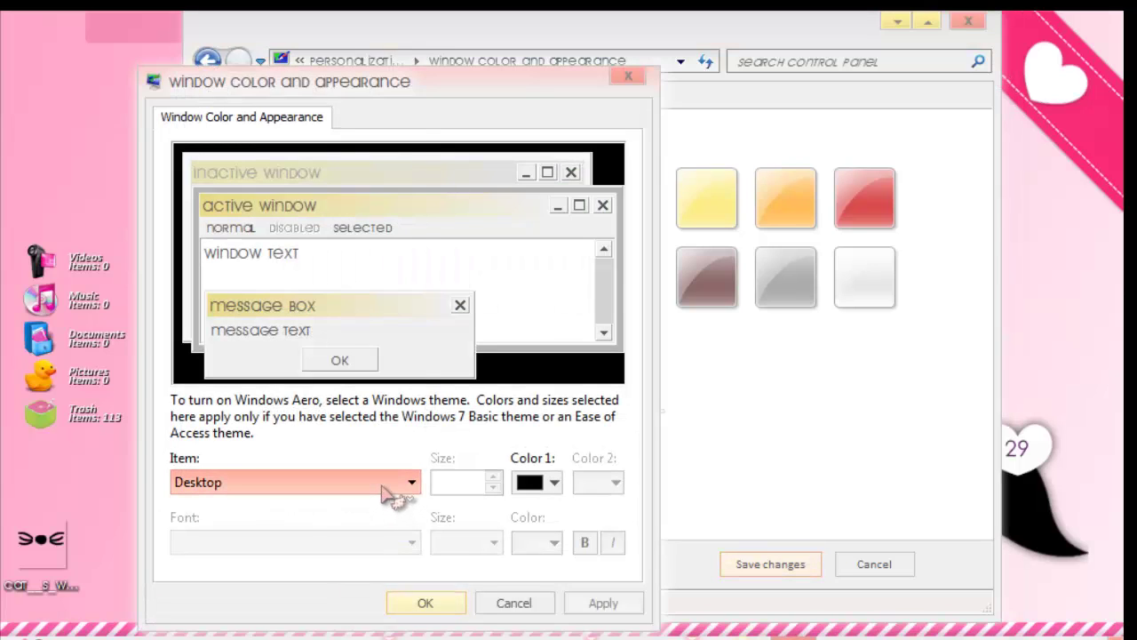
Step: Give the Active Title Bar item the Ashley font at size 13
click(385, 490)
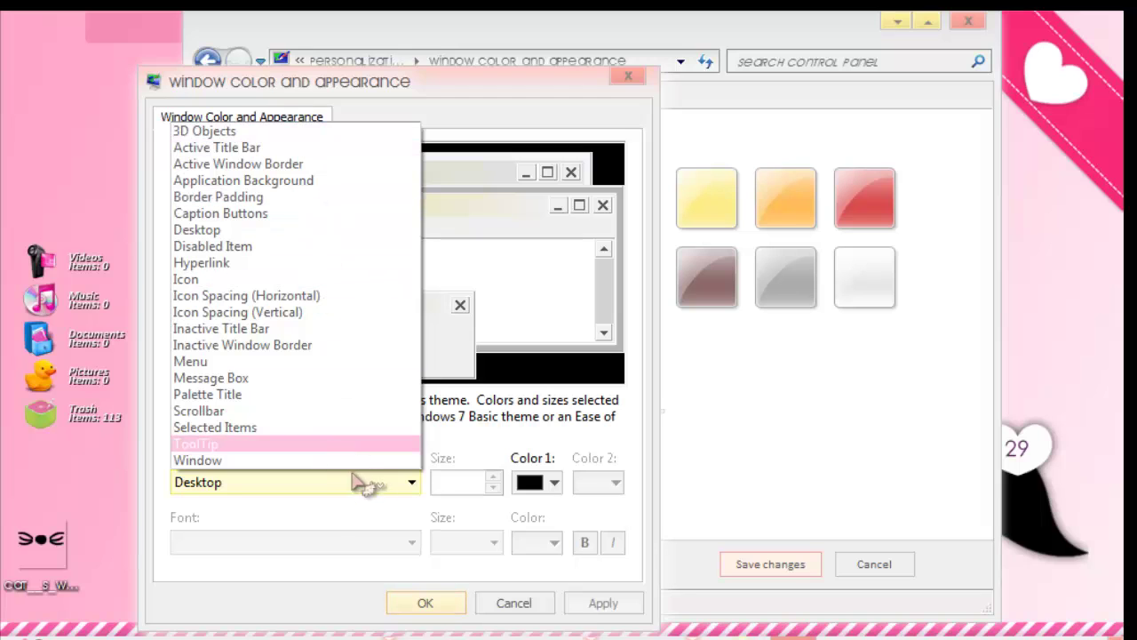
click(411, 488)
click(412, 489)
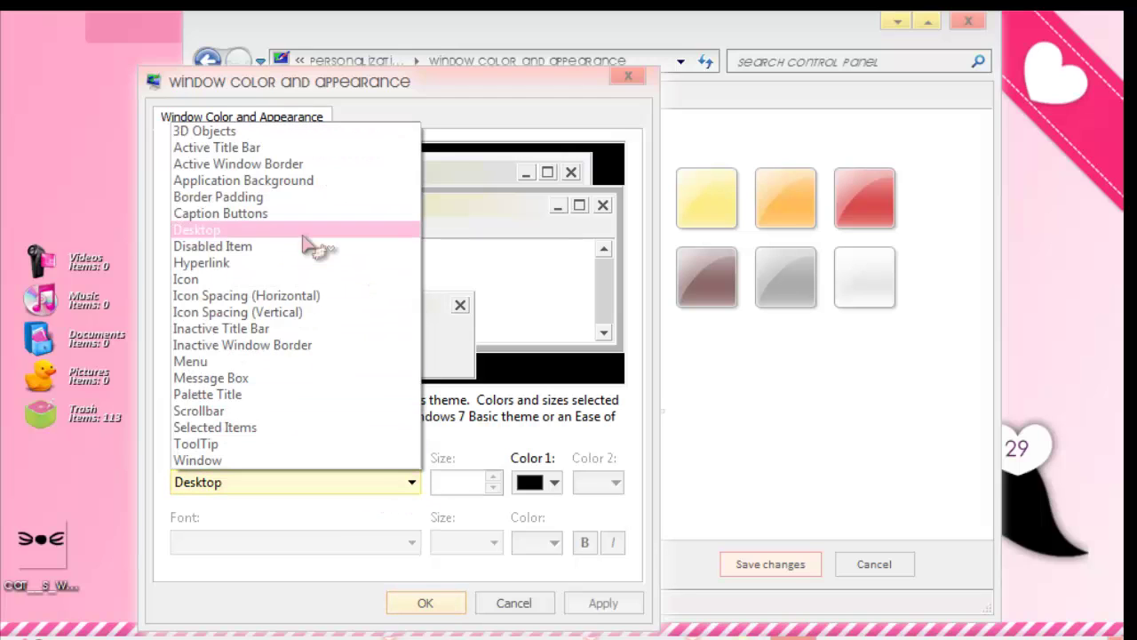
key(Up)
key(Up)
key(Up)
key(Up)
key(Up)
key(Up)
key(Down)
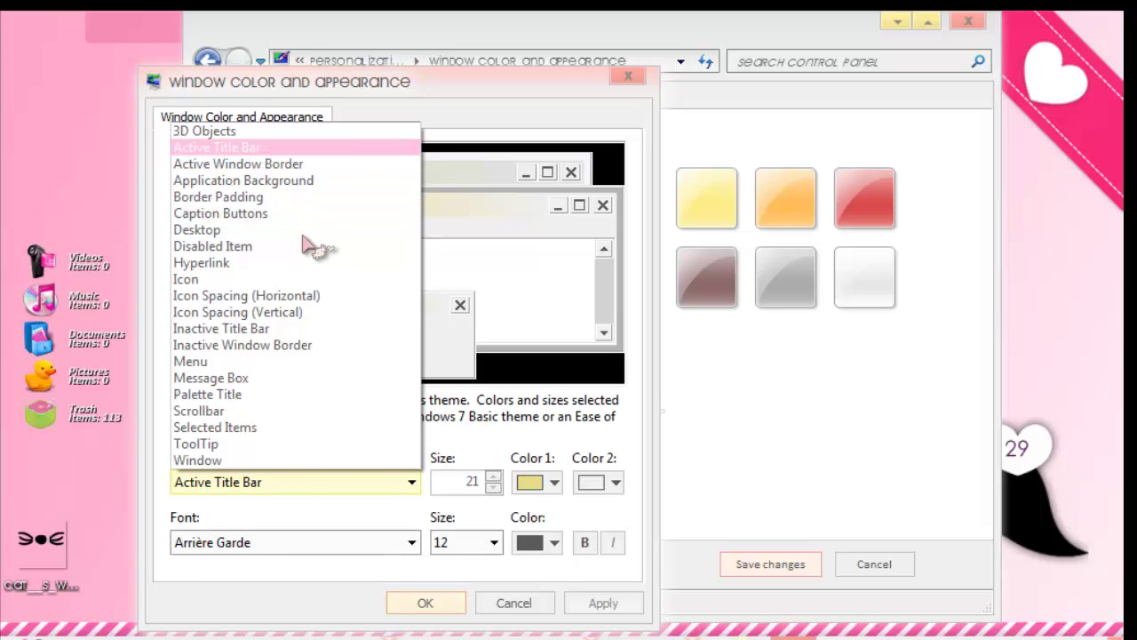
key(Return)
click(337, 553)
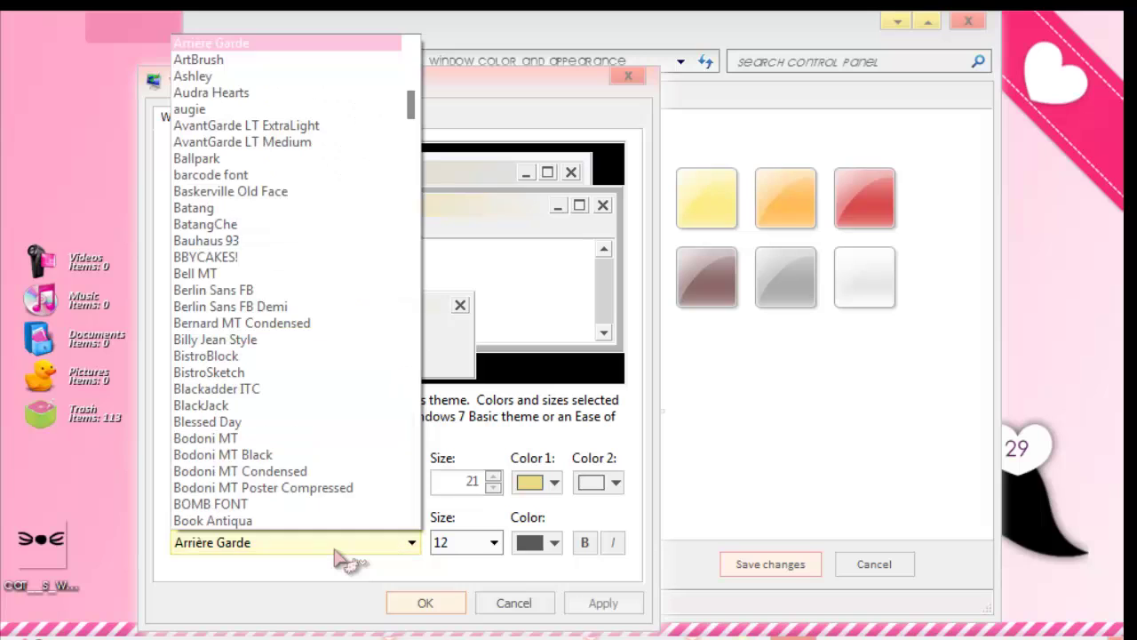
key(Down)
key(Down)
key(Return)
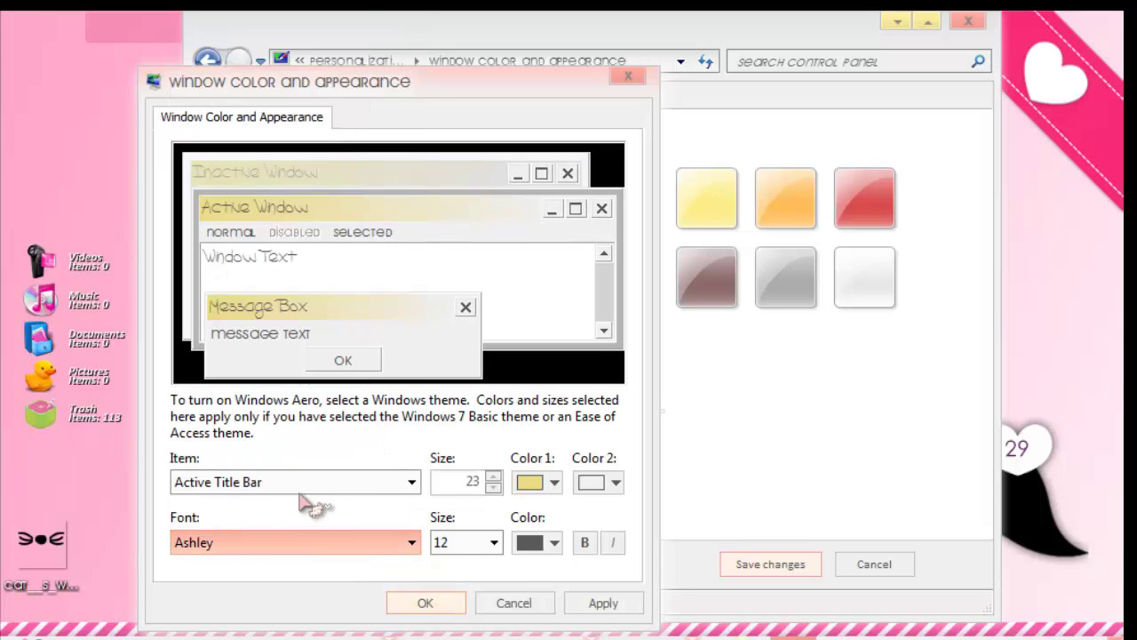
click(488, 545)
key(Down)
key(Return)
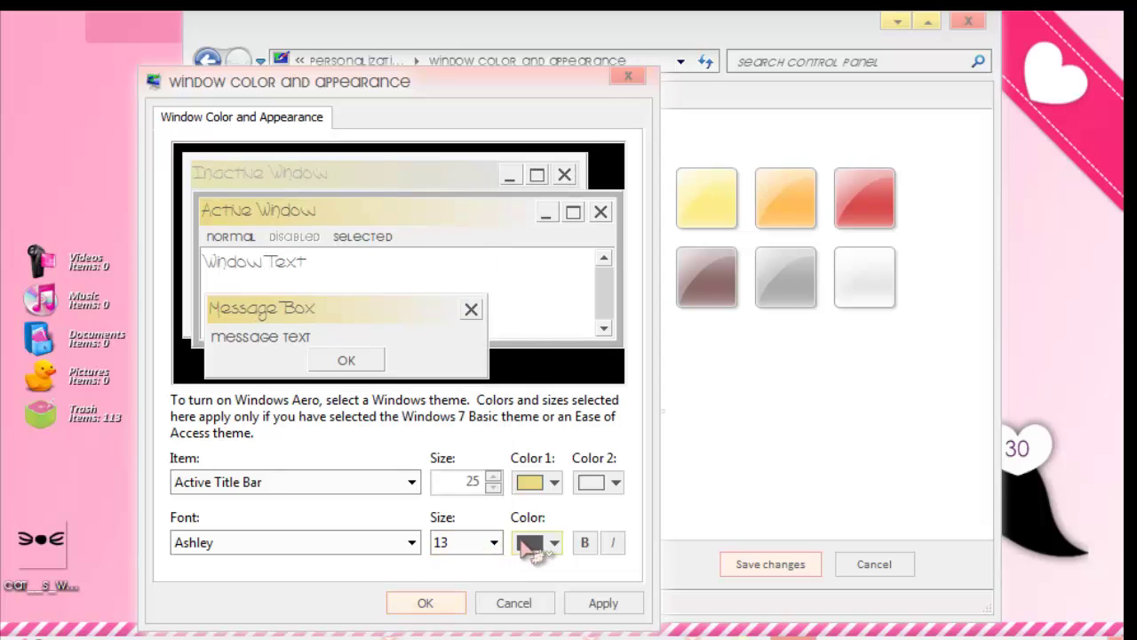
Step: Try the bold and italic toggles on the title bar text
click(529, 542)
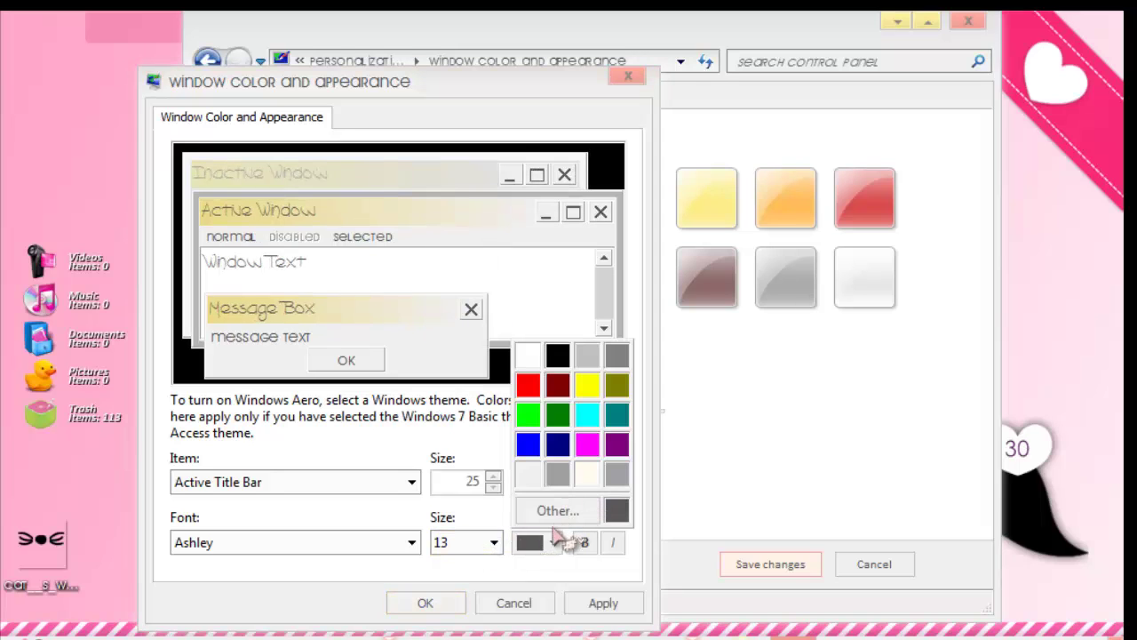
click(586, 553)
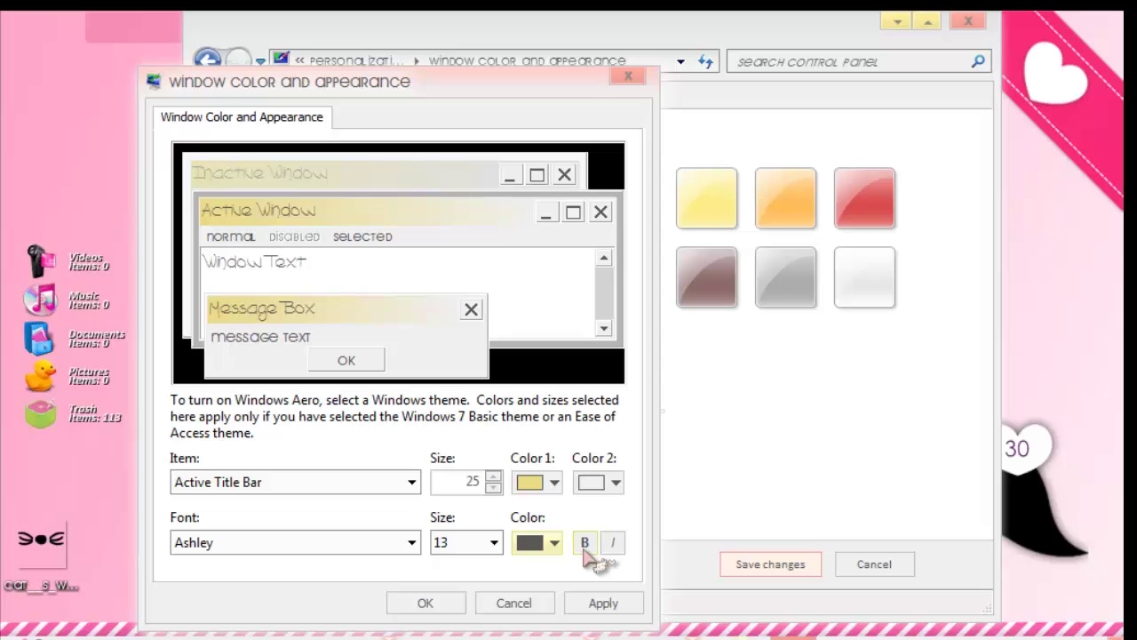
click(586, 547)
click(612, 543)
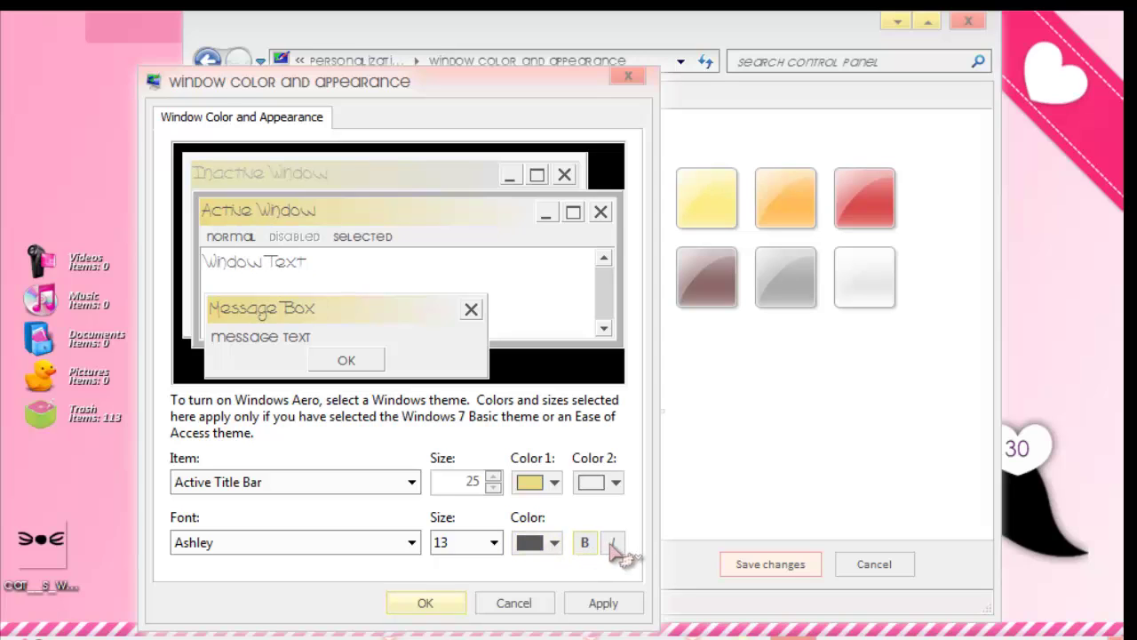
click(615, 547)
click(614, 544)
click(616, 546)
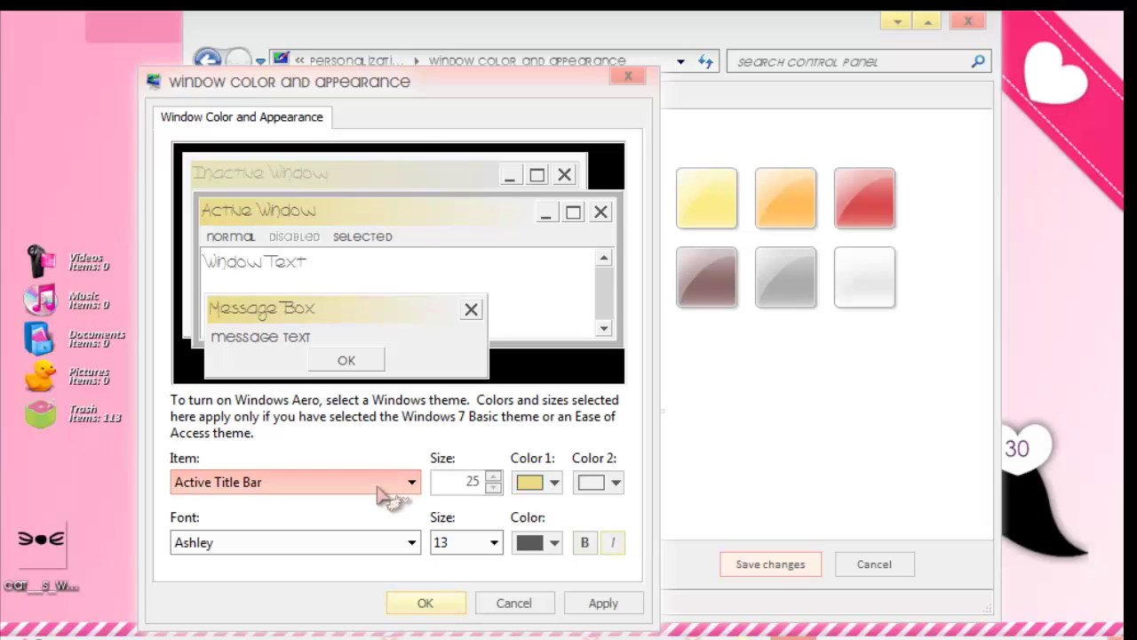
click(382, 493)
key(Down)
key(Down)
key(Down)
key(Down)
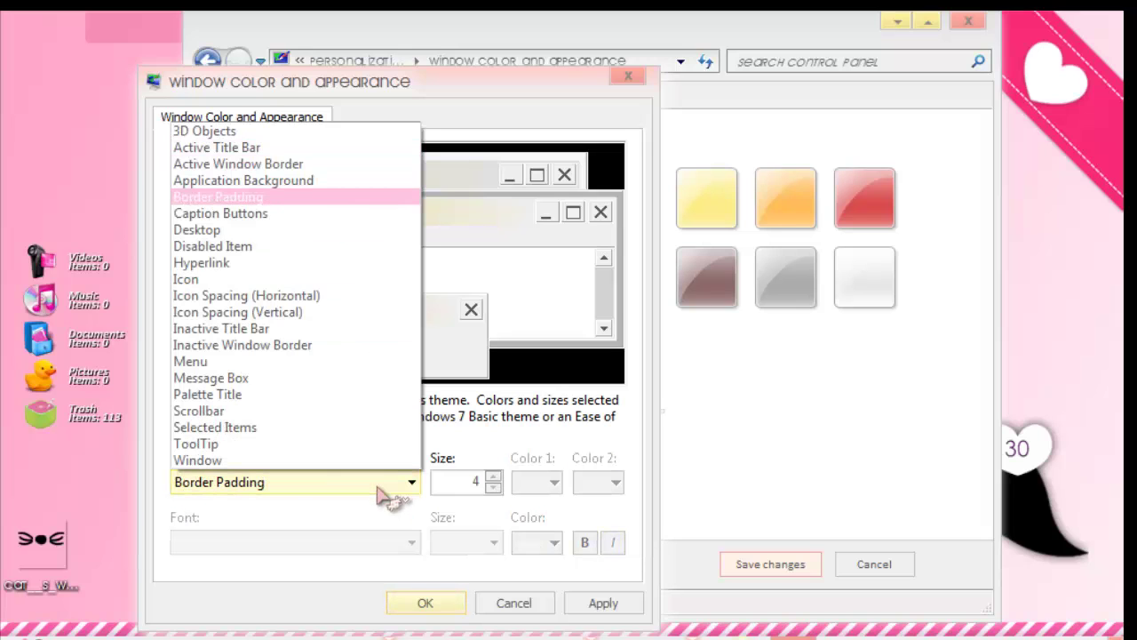
Step: Set the Icon item's font to Ashley
key(Down)
key(Down)
key(Down)
key(Down)
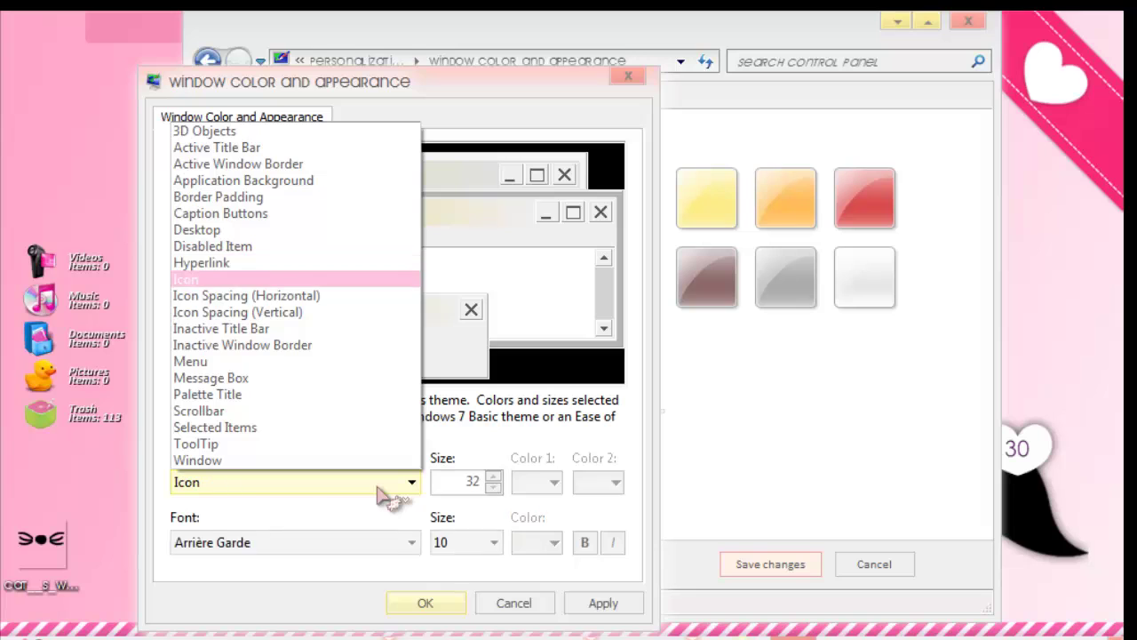
click(382, 493)
click(391, 544)
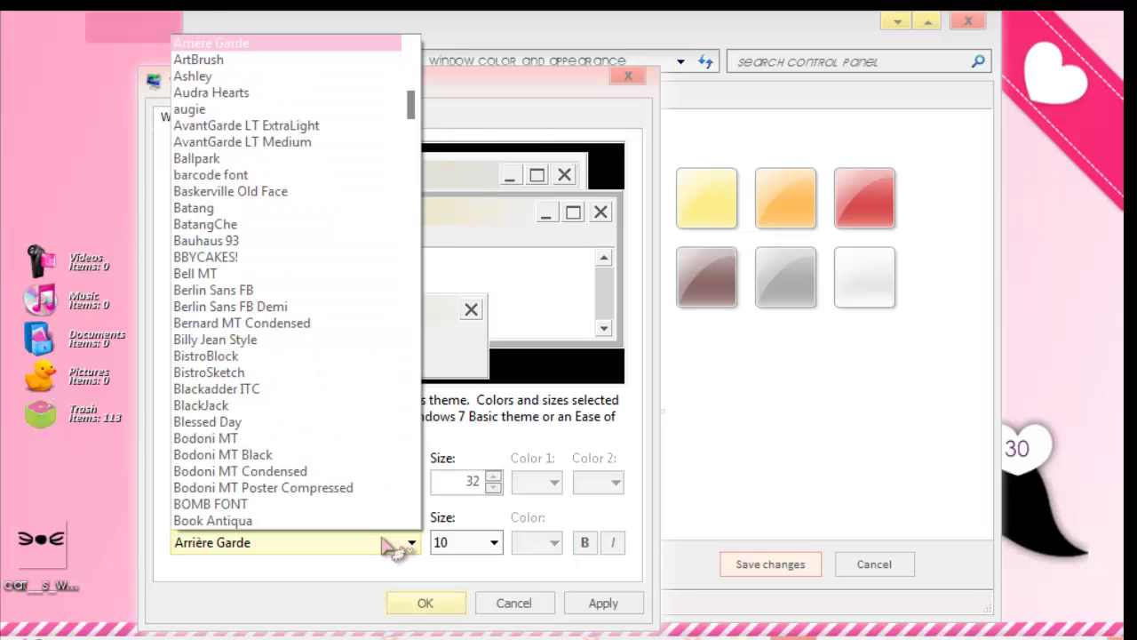
text(as)
key(Return)
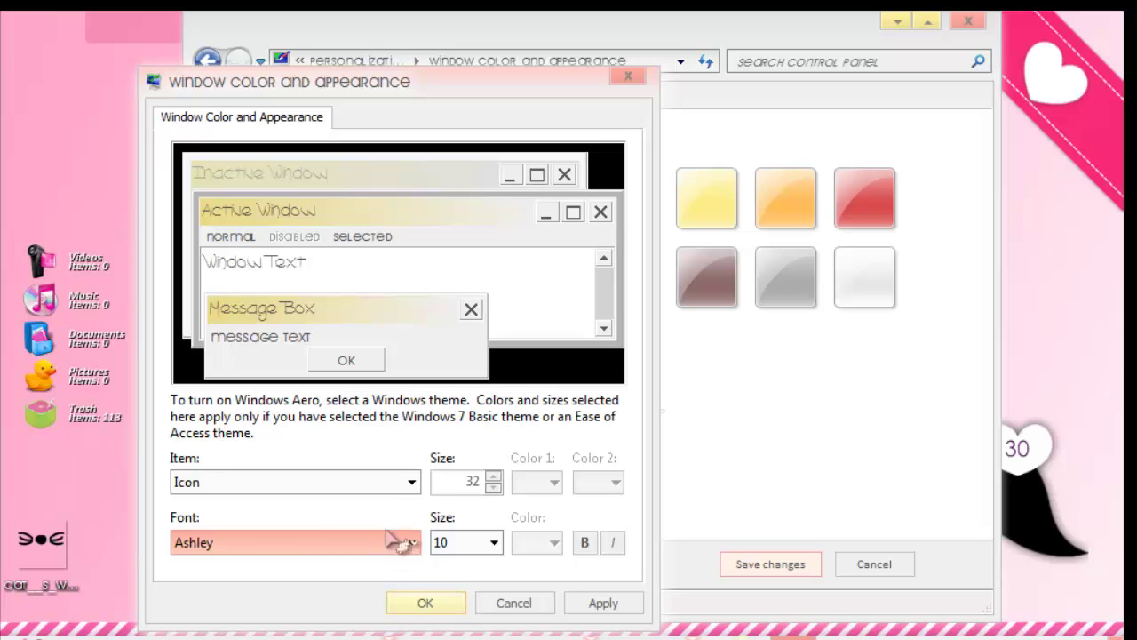
Step: Set the Menu item's font to Ashley
click(404, 493)
key(Down)
key(Down)
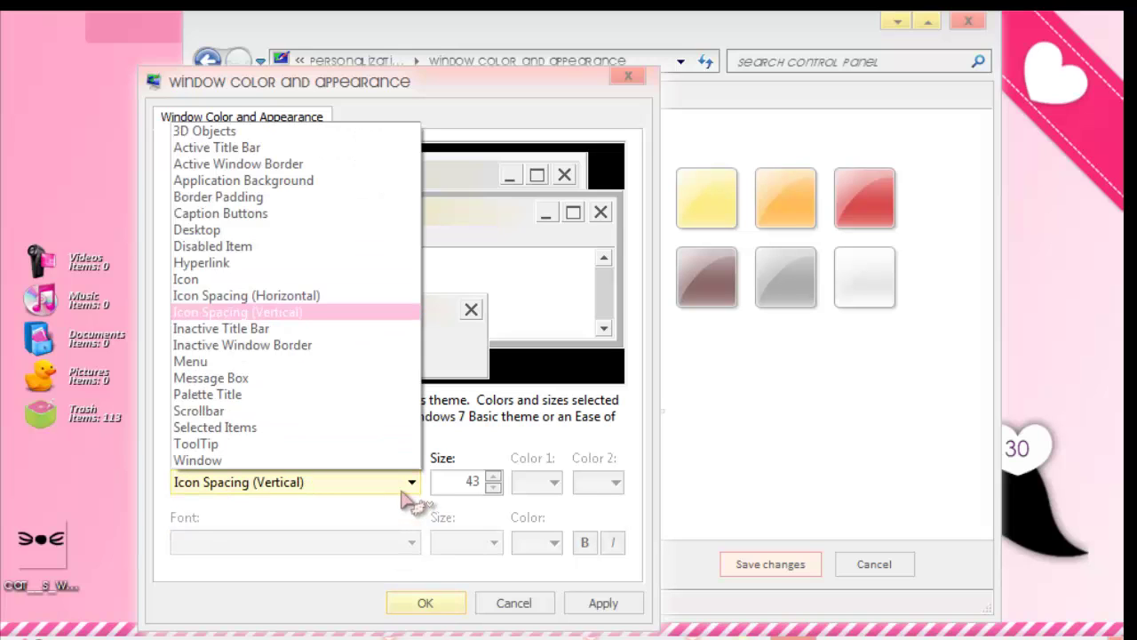
key(Down)
key(Down)
key(Down)
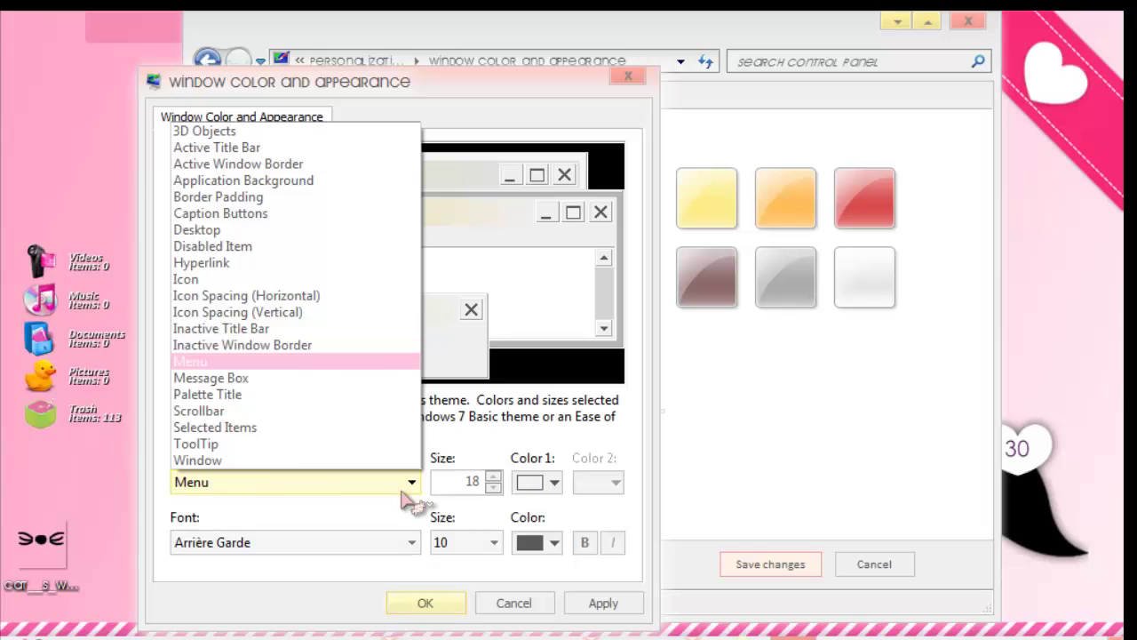
key(Return)
click(329, 549)
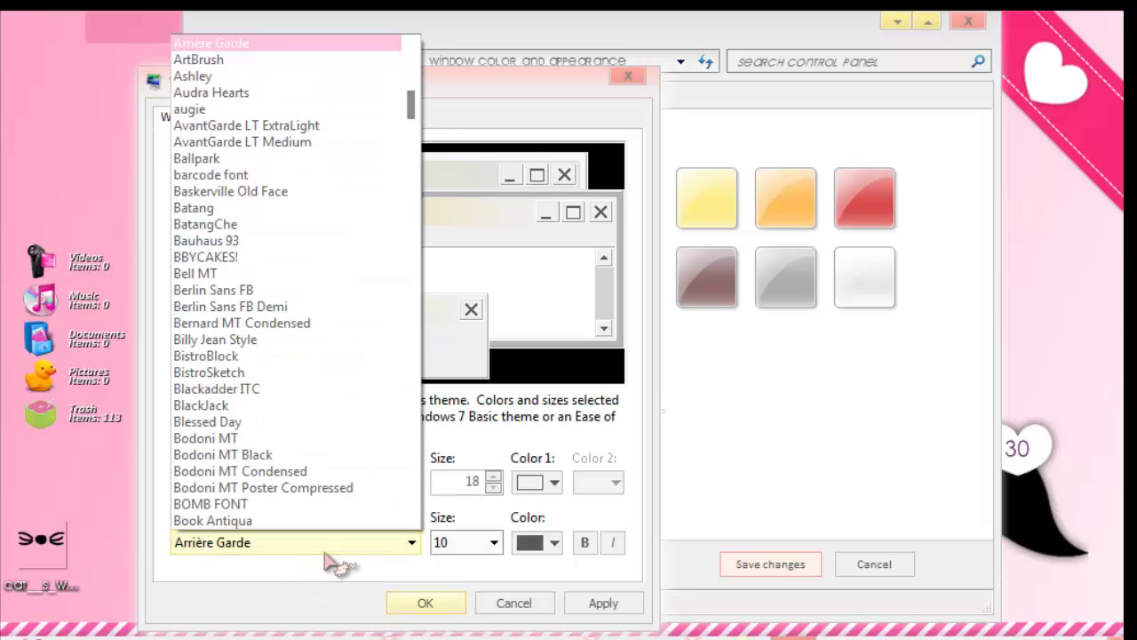
key(Down)
key(Down)
key(Return)
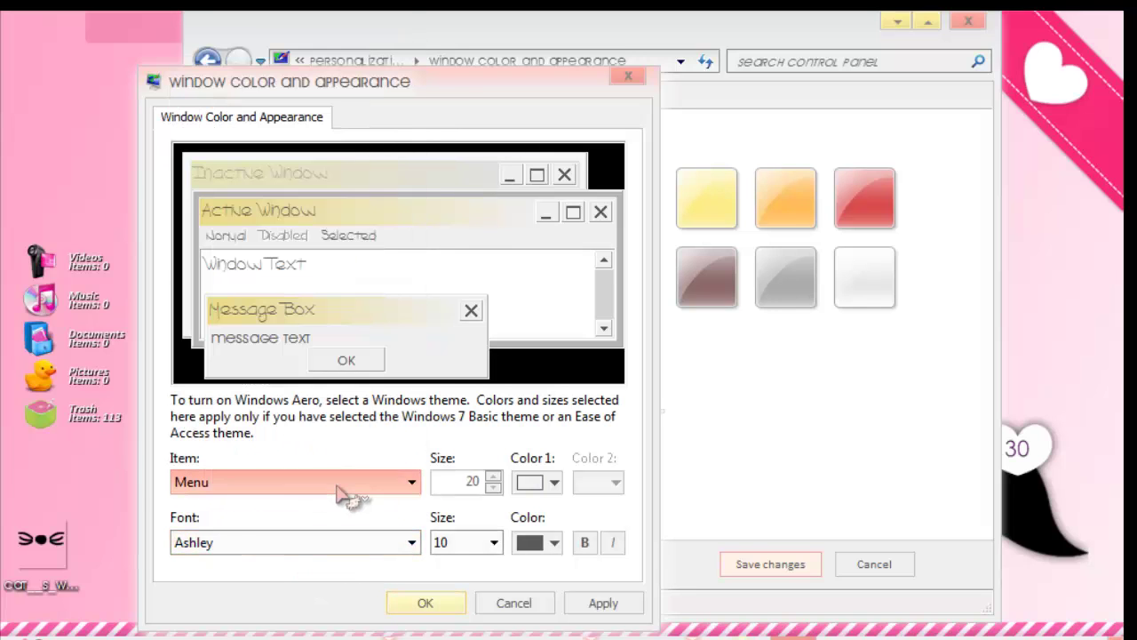
Step: Set the Message Box font to Ashley and close the appearance dialog
click(337, 484)
key(Down)
key(Down)
key(Up)
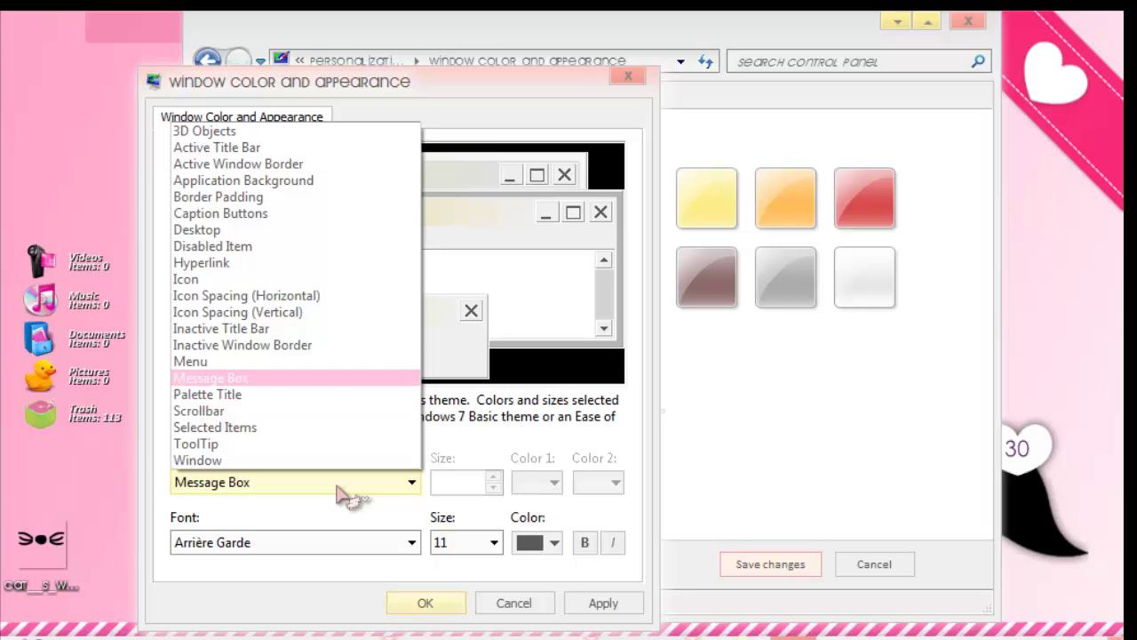
key(Return)
click(391, 543)
key(Down)
key(Down)
key(Return)
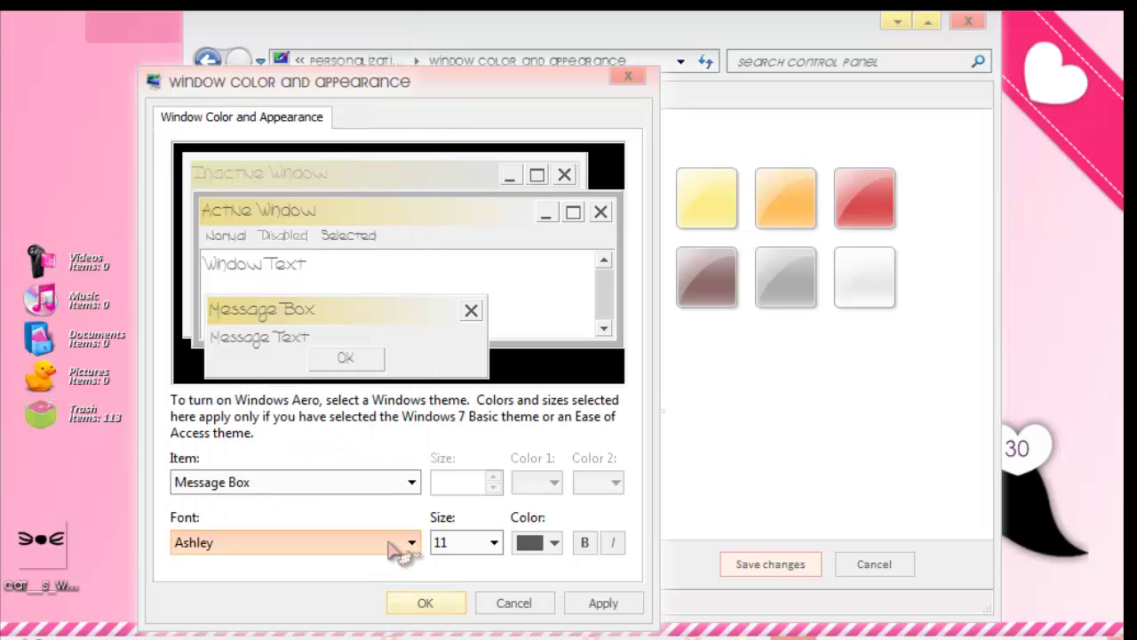
click(523, 601)
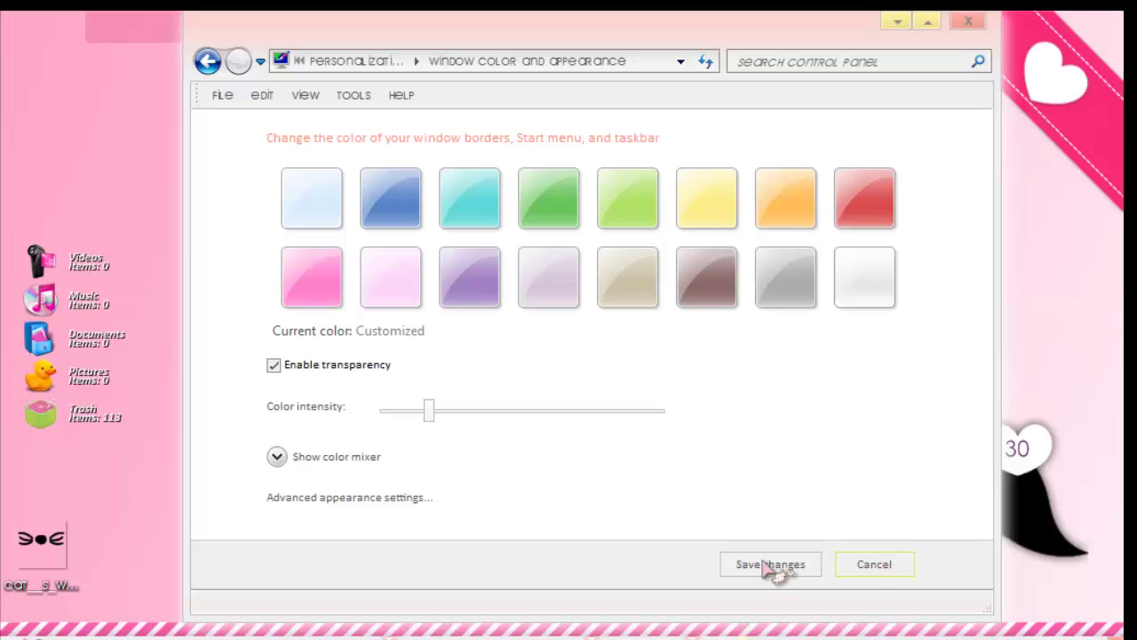
Step: Close the Personalization window to return to the pink Pusheen desktop
click(965, 23)
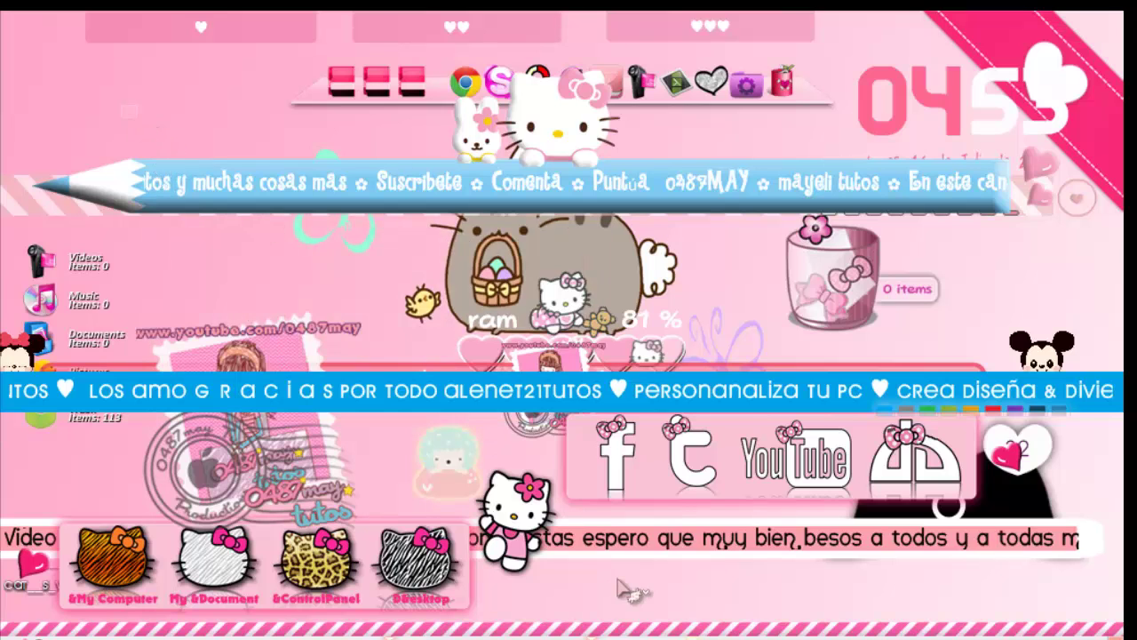
Step: Drag the blue scrolling-text widget up the desktop and then back lower
drag(903, 425, 655, 359)
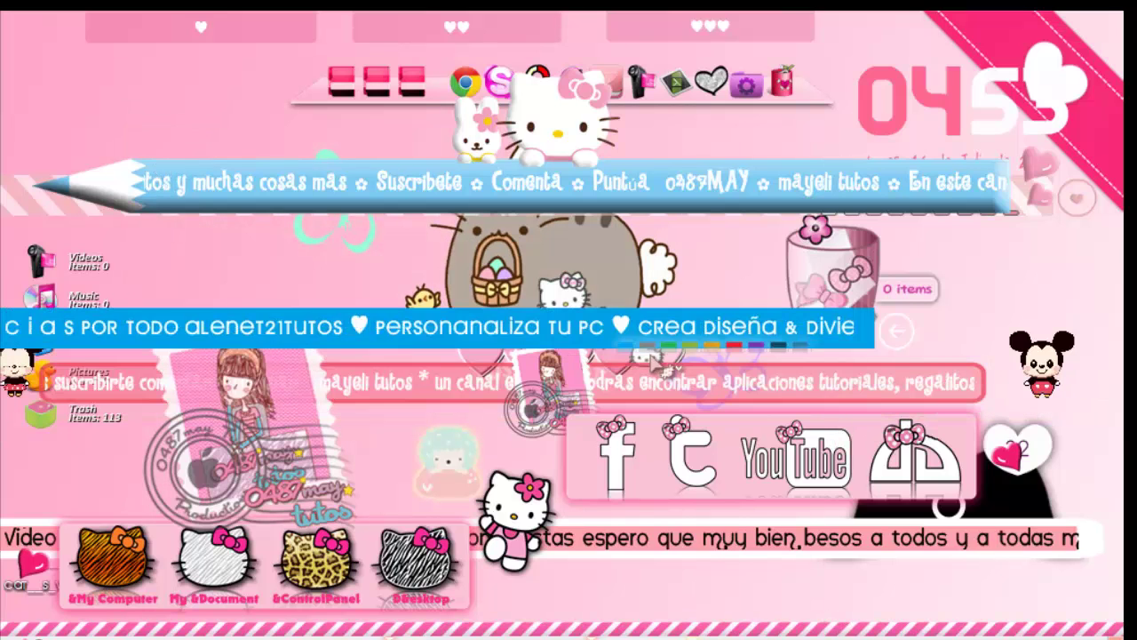
drag(760, 333, 923, 235)
drag(855, 222, 940, 439)
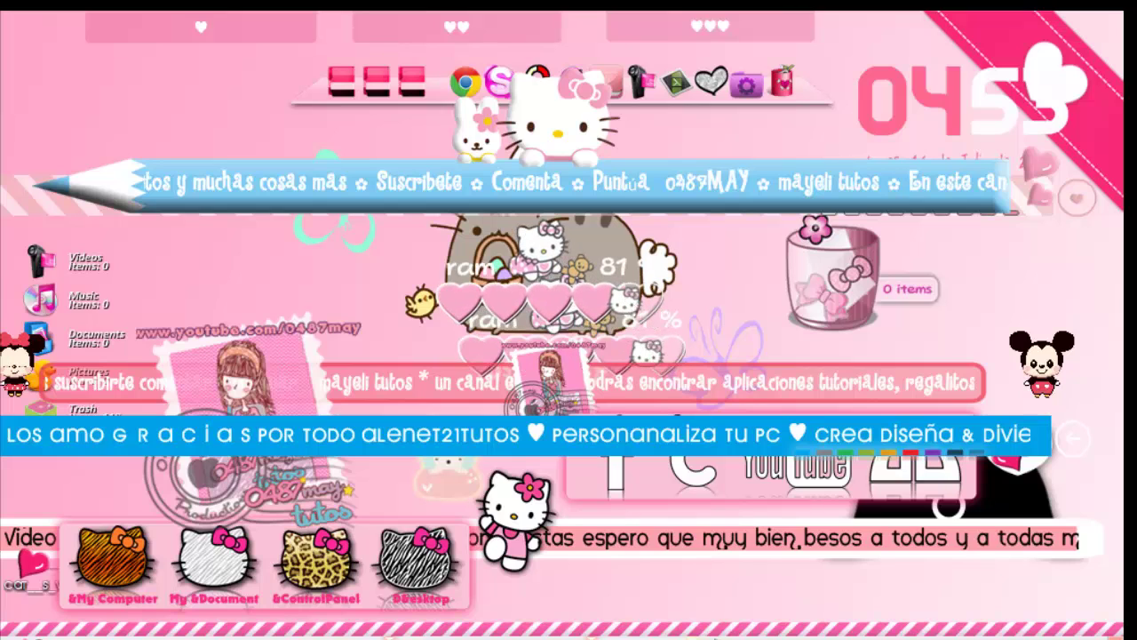
Step: Start Task Manager from the taskbar's right-click menu
right_click(769, 634)
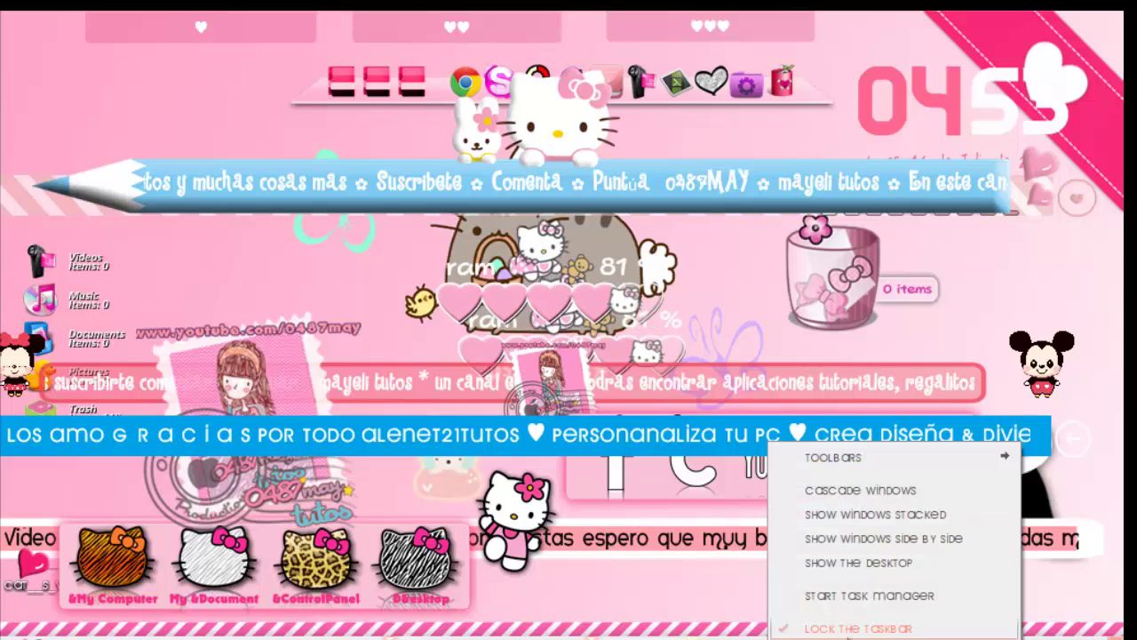
click(931, 588)
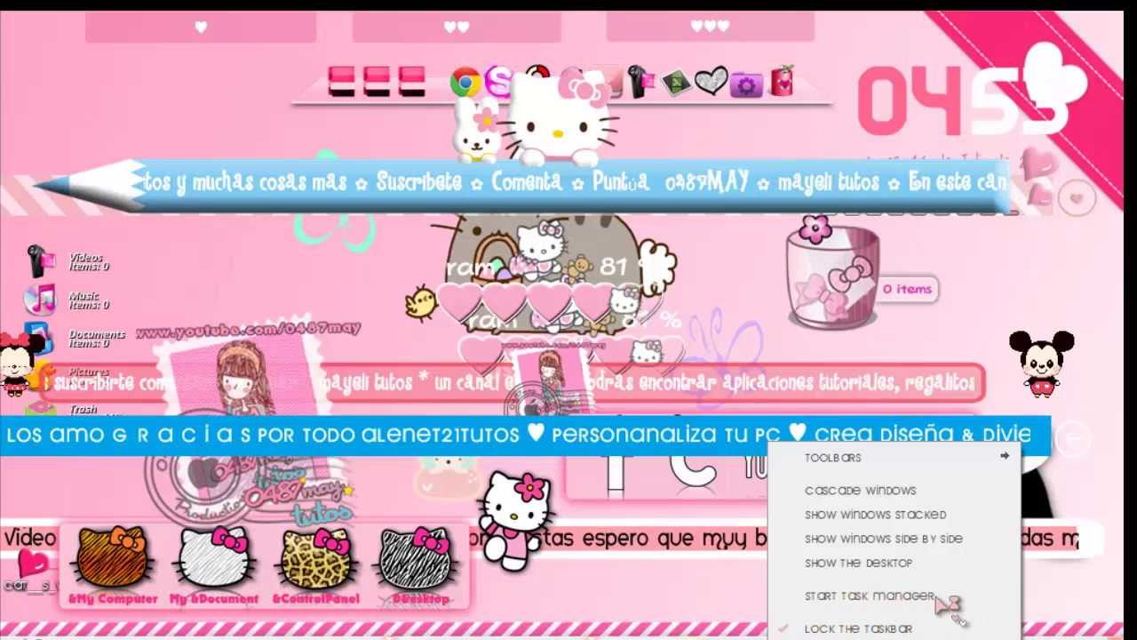
click(938, 599)
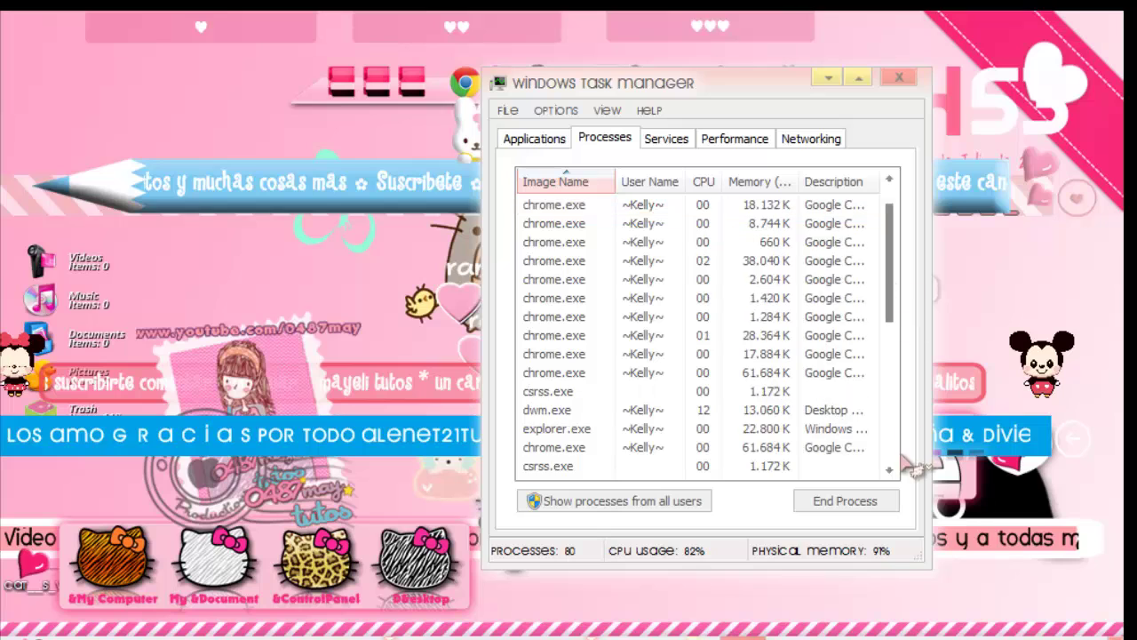
Step: End the xwidget.exe process on the Processes tab and confirm
scroll(915, 464, down, 7)
click(718, 469)
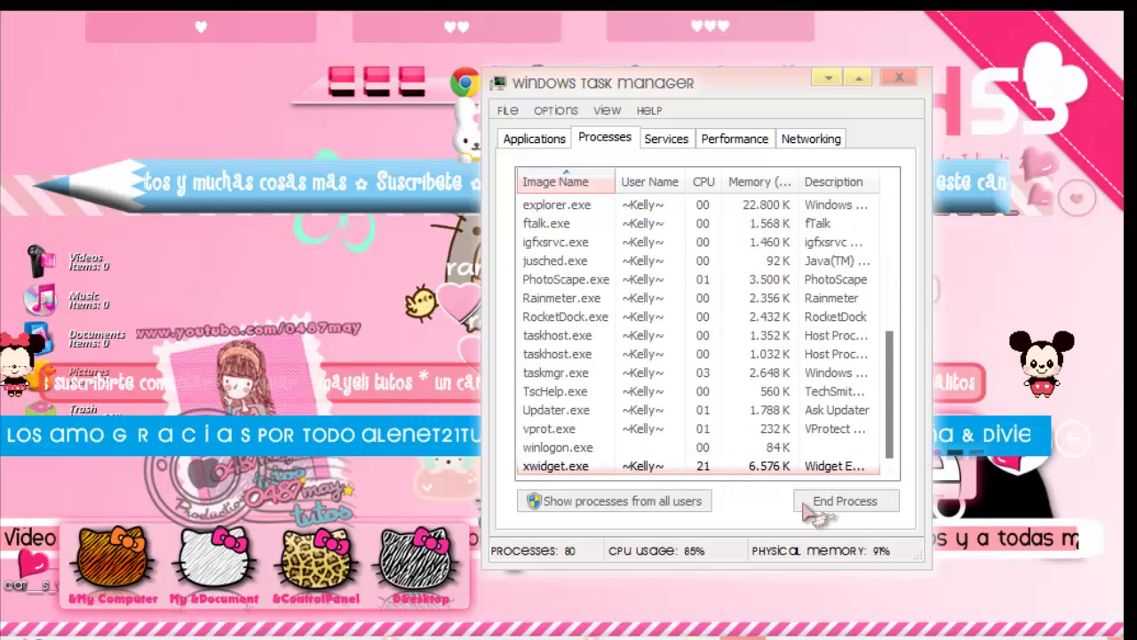
click(835, 509)
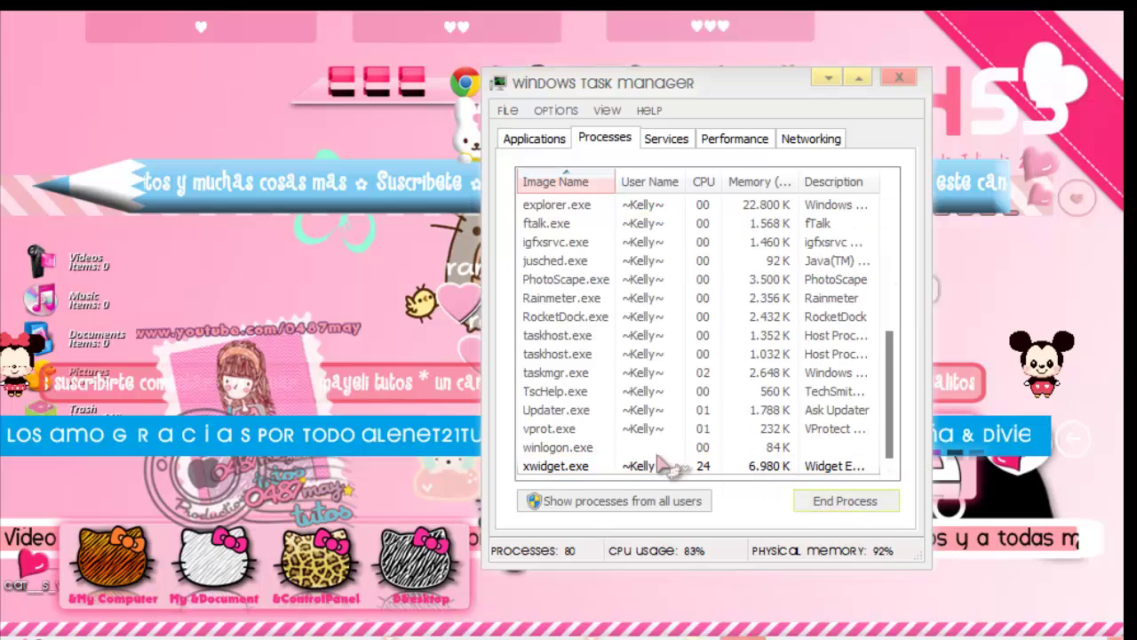
click(626, 352)
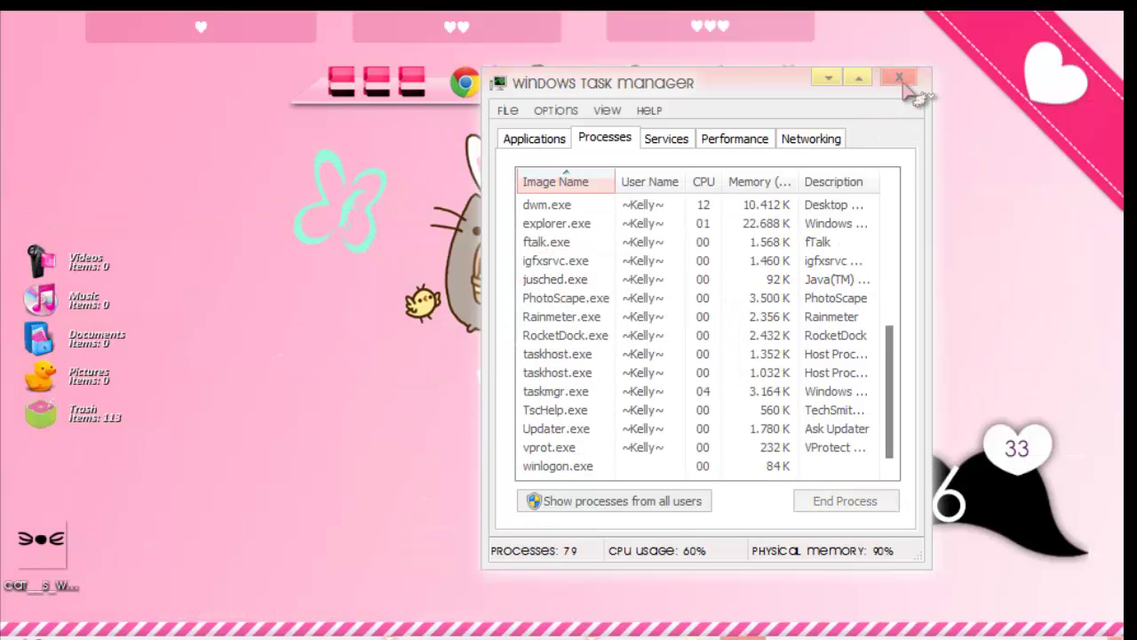
Step: Close Task Manager and click around the widget-free desktop
click(900, 78)
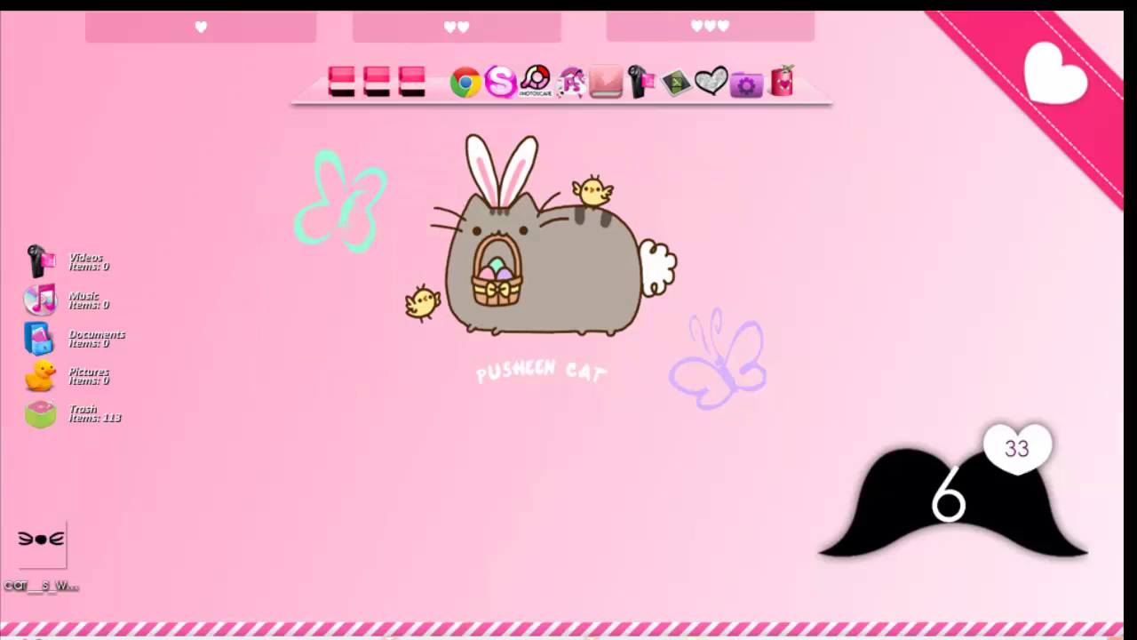
mouse_move(737, 447)
mouse_down()
mouse_move(406, 234)
mouse_move(221, 150)
mouse_move(233, 127)
mouse_move(674, 429)
mouse_move(787, 449)
mouse_move(614, 350)
mouse_move(254, 190)
mouse_move(246, 172)
mouse_move(746, 504)
mouse_move(754, 456)
mouse_move(343, 290)
mouse_move(213, 142)
mouse_move(262, 153)
mouse_move(826, 445)
mouse_move(825, 464)
mouse_move(399, 186)
mouse_move(185, 142)
mouse_move(184, 130)
mouse_move(742, 453)
mouse_up()
drag(781, 488, 777, 487)
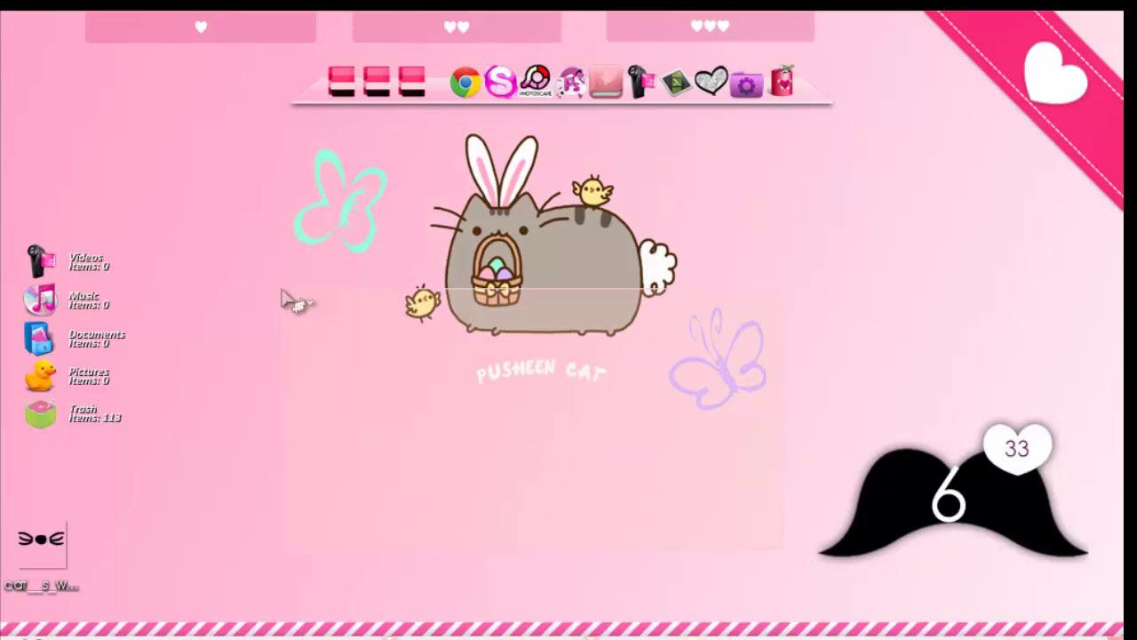
drag(543, 393, 544, 392)
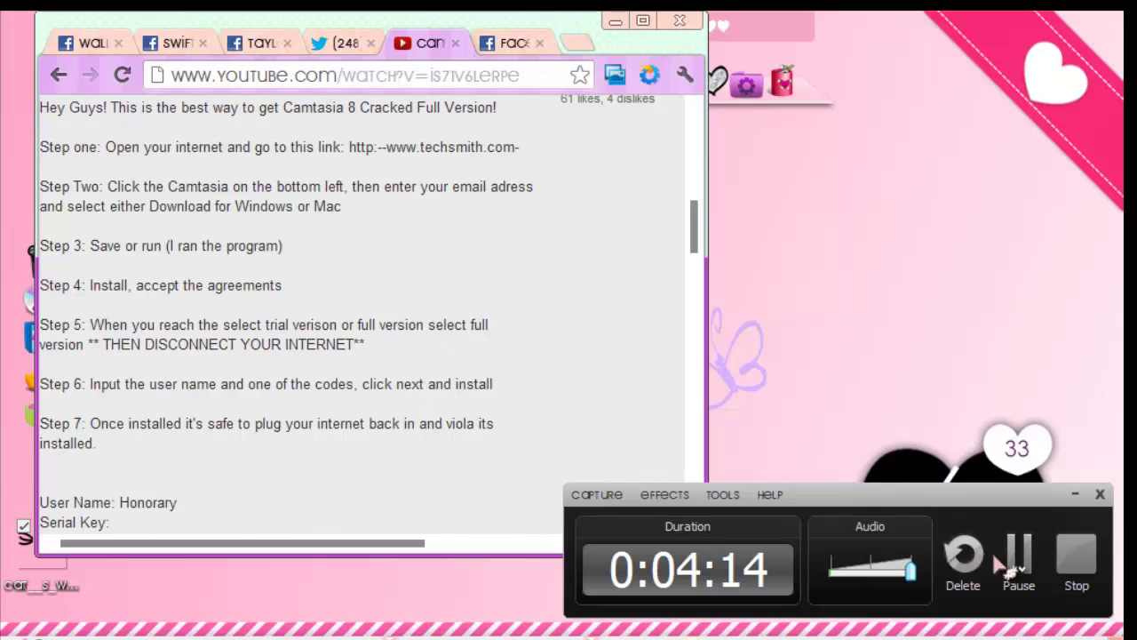
Step: Switch to the Facebook fan page tab and scroll through its header, About box and timeline
click(1008, 556)
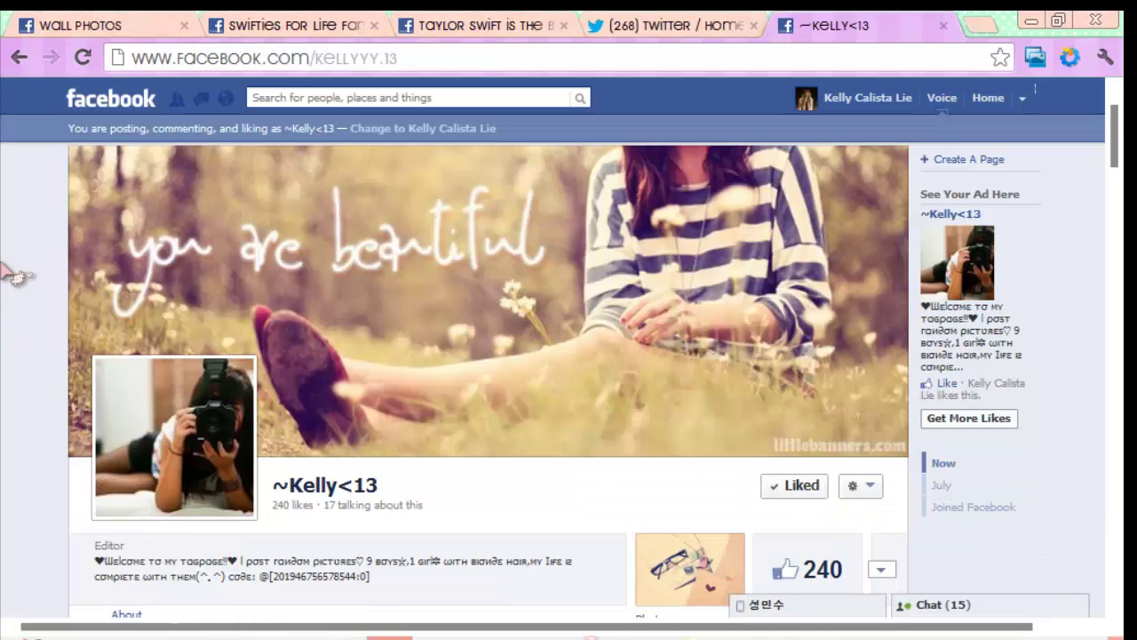
scroll(7, 271, down, 3)
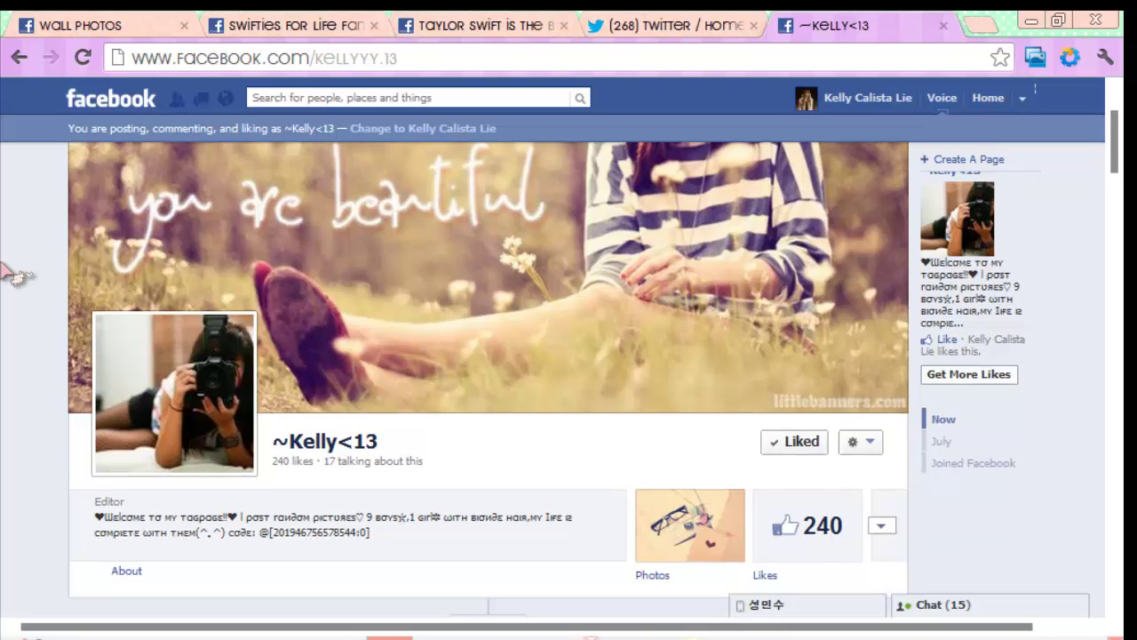
scroll(16, 276, up, 3)
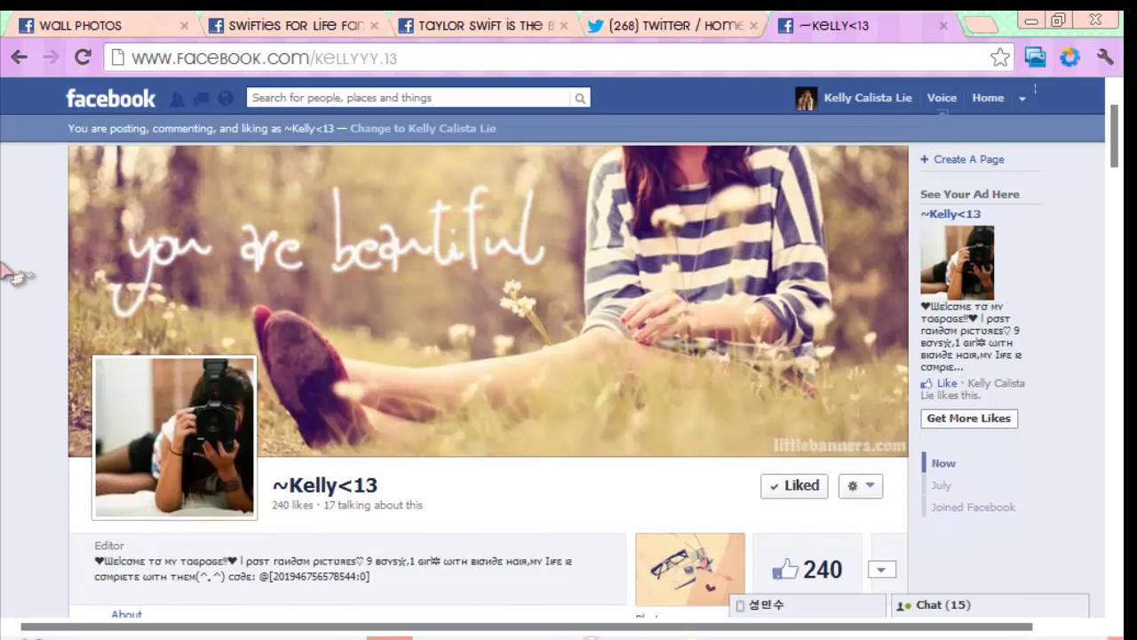
scroll(16, 275, down, 4)
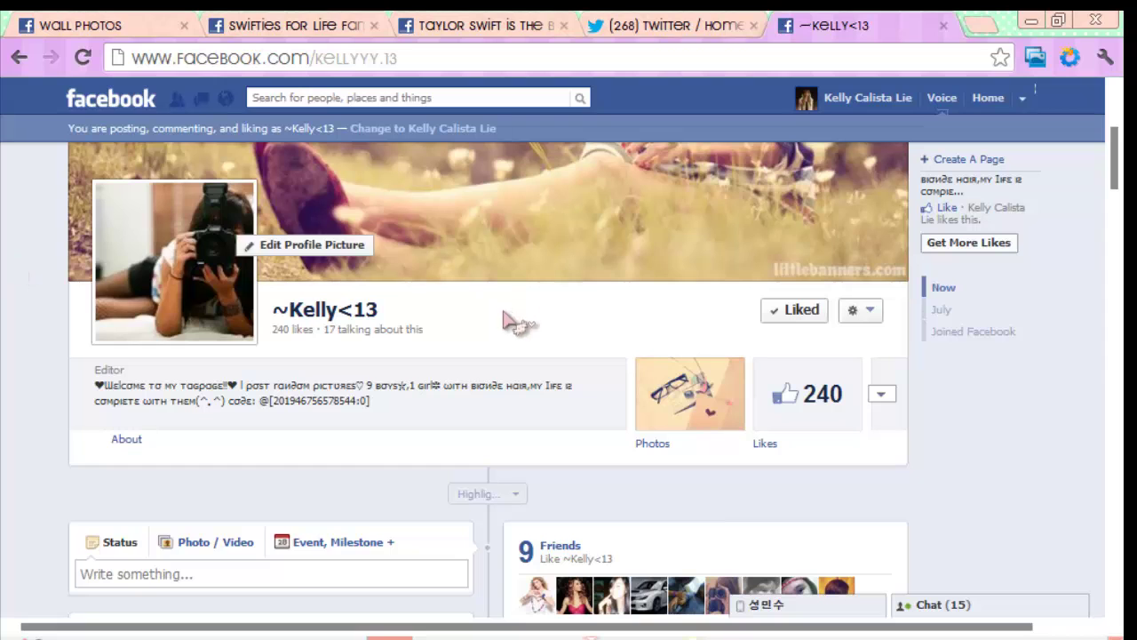
scroll(497, 336, down, 15)
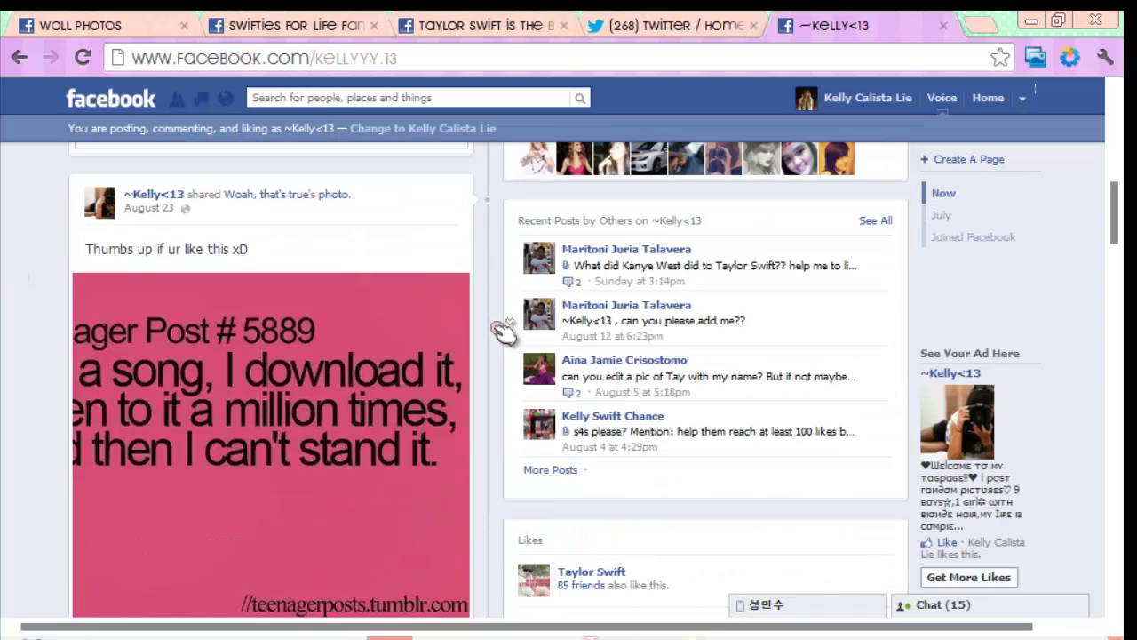
scroll(487, 336, down, 8)
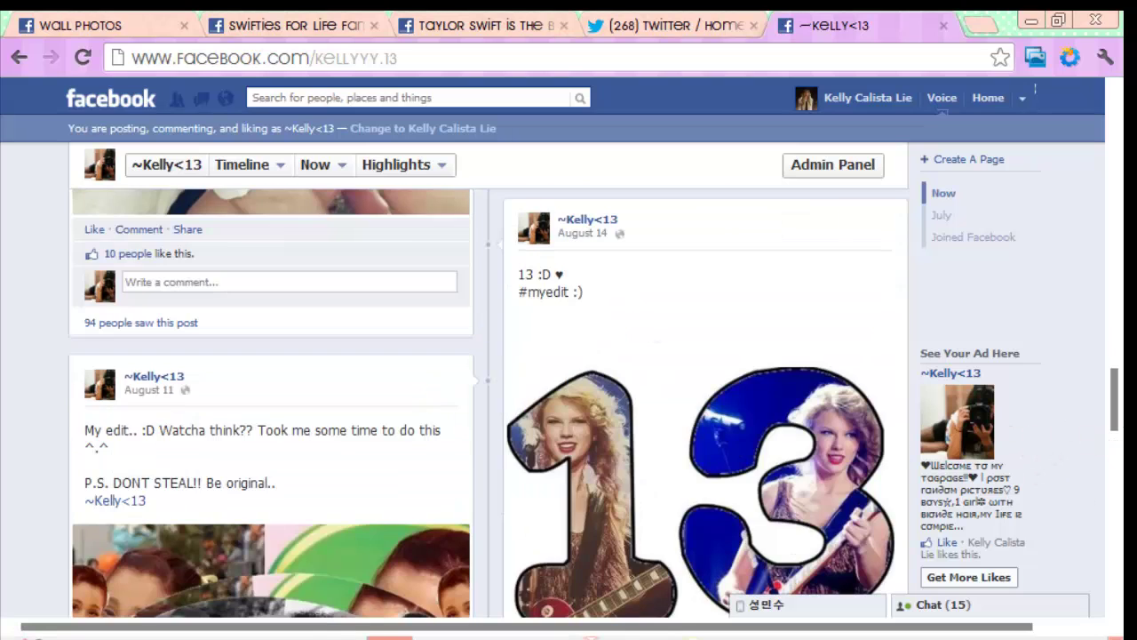
drag(1121, 356, 1095, 175)
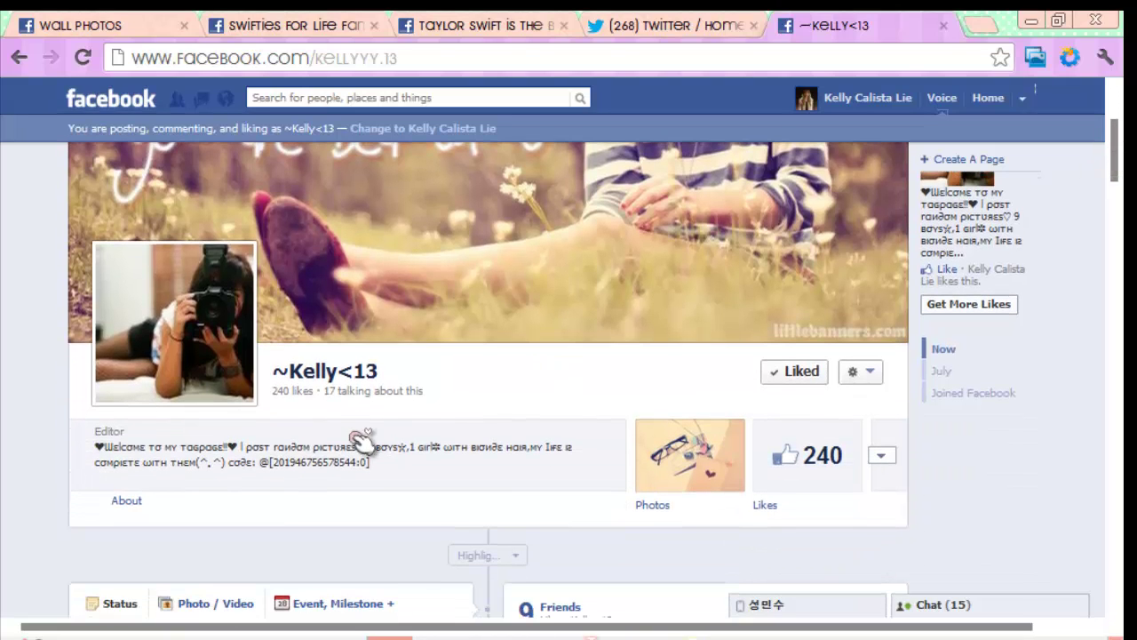
drag(274, 368, 449, 382)
click(435, 56)
drag(417, 57, 315, 60)
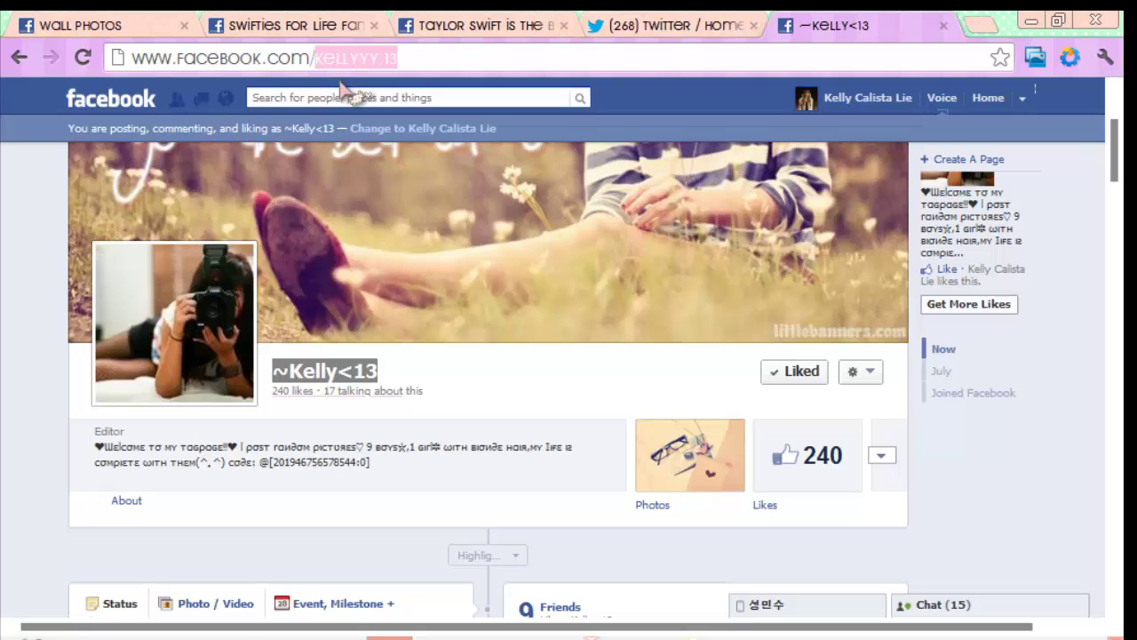
click(411, 60)
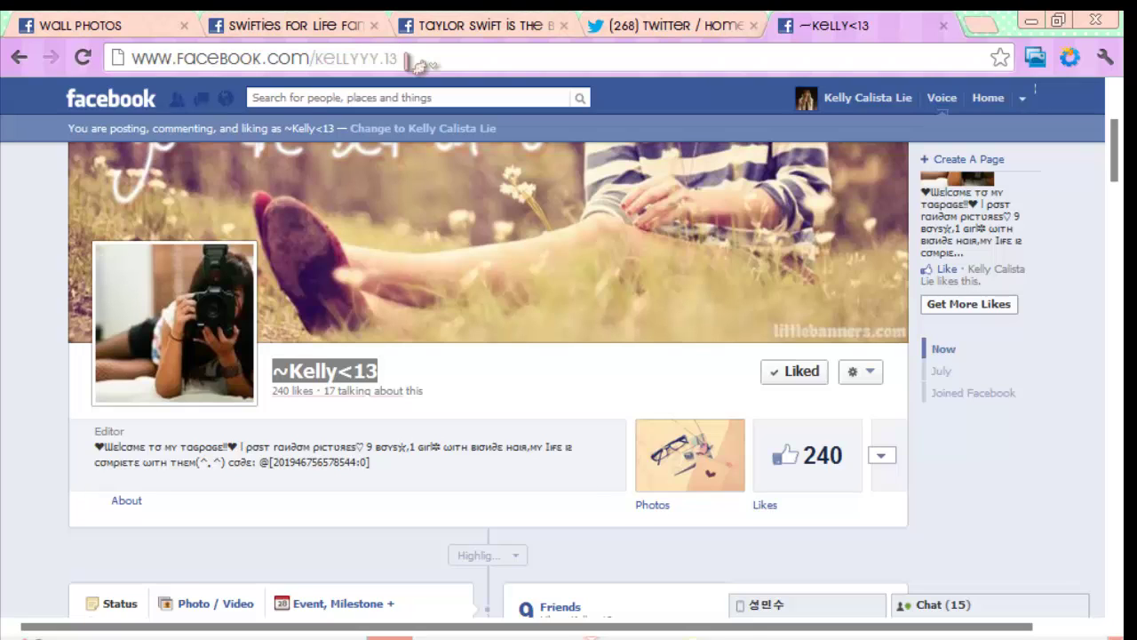
click(531, 419)
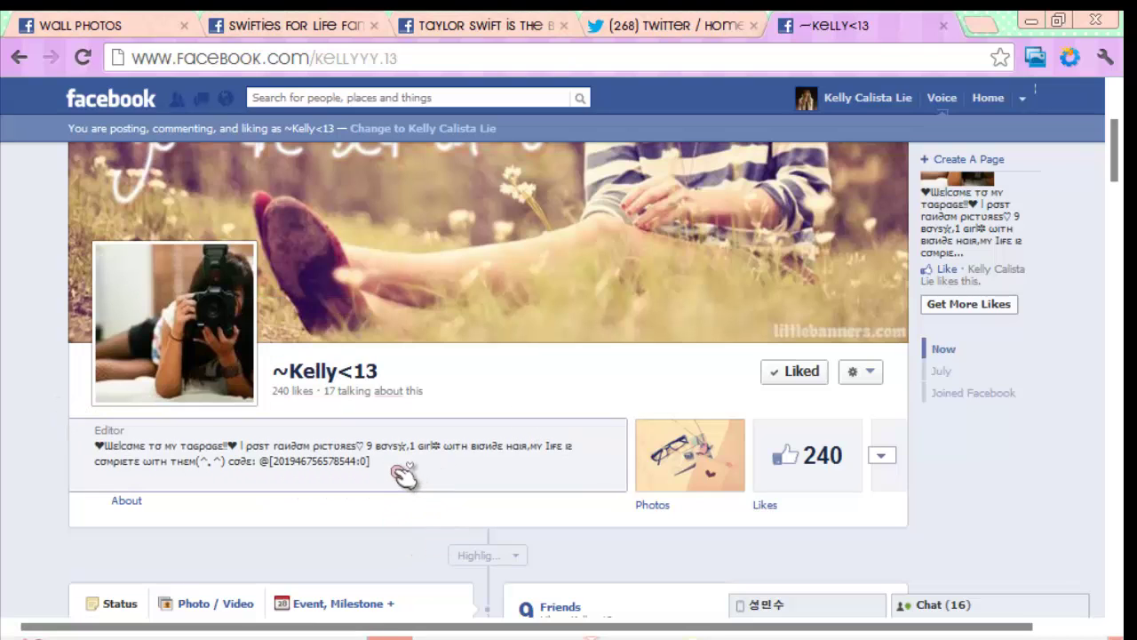
drag(370, 462, 259, 462)
click(327, 435)
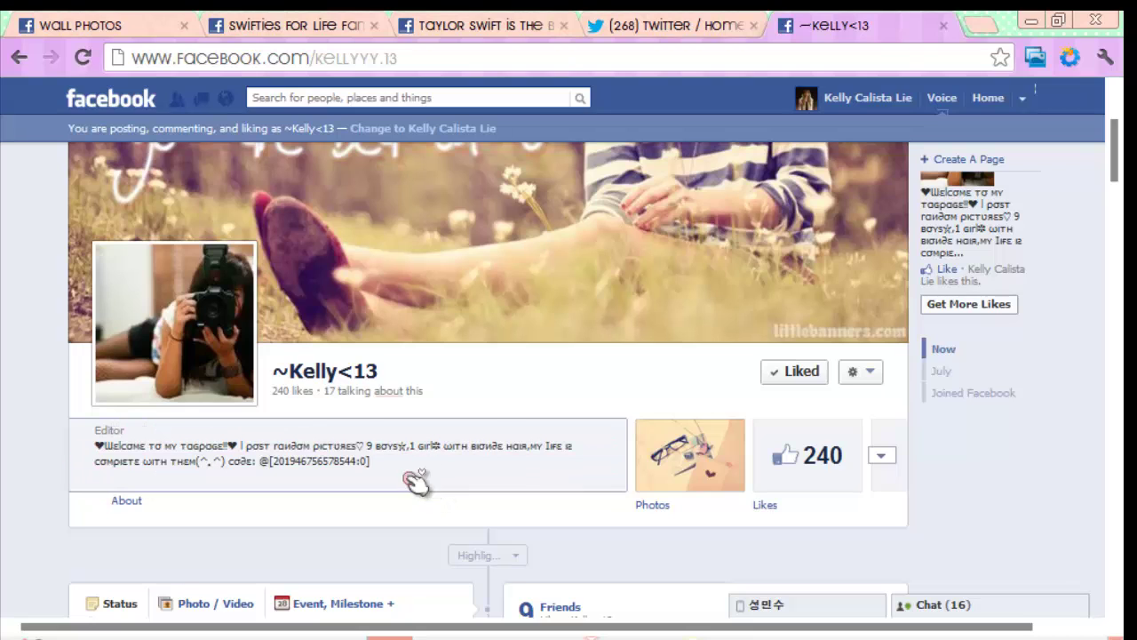
triple_click(293, 363)
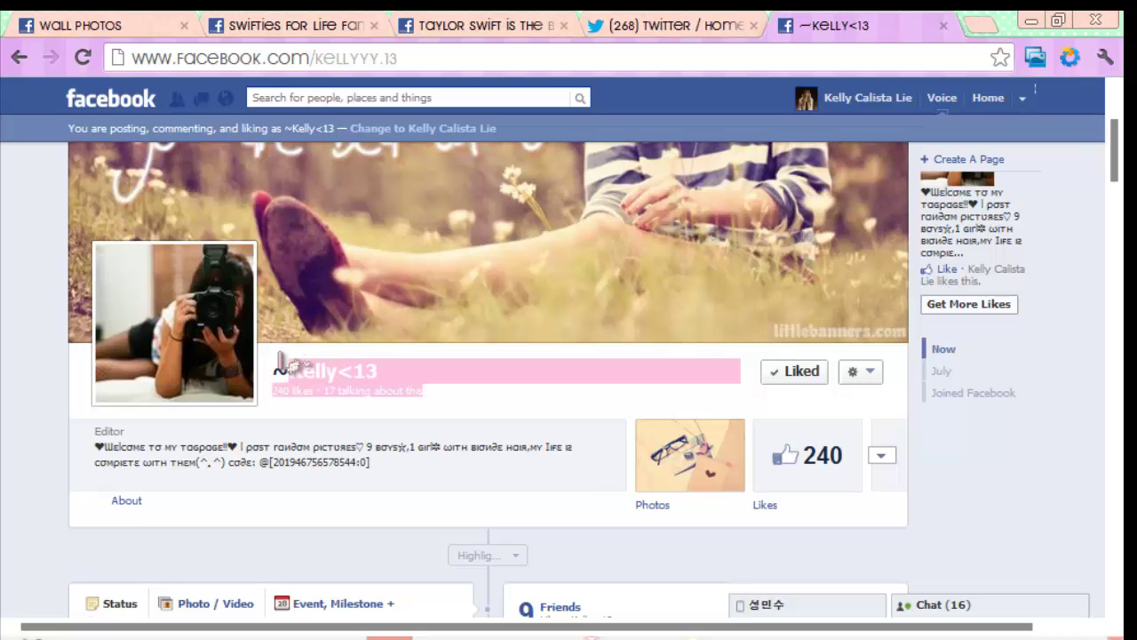
click(480, 384)
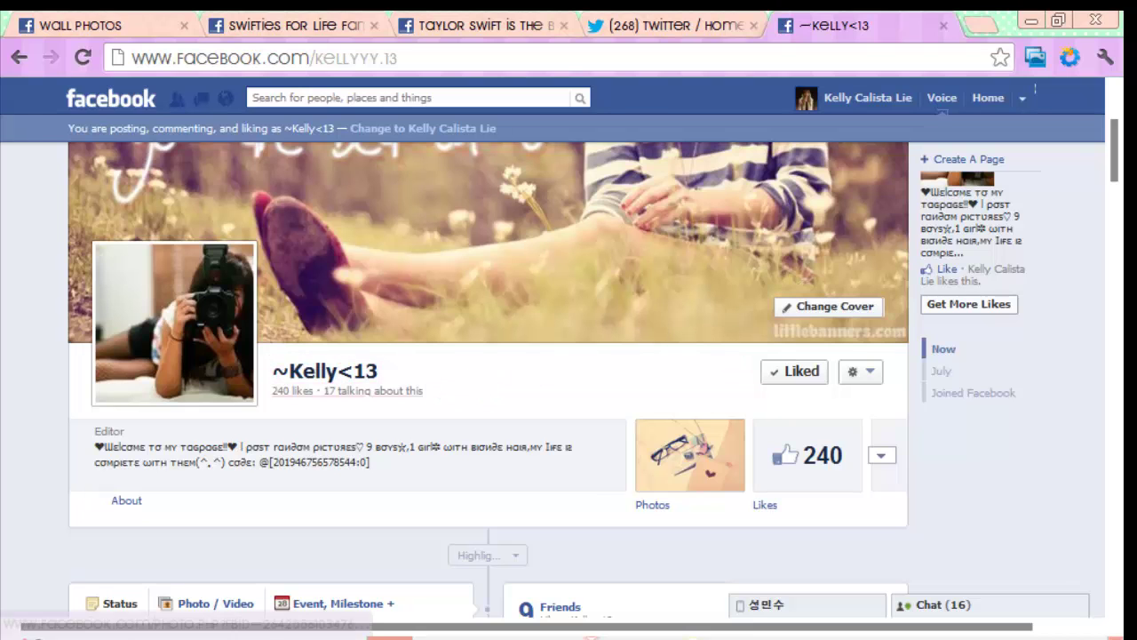
scroll(1119, 211, down, 10)
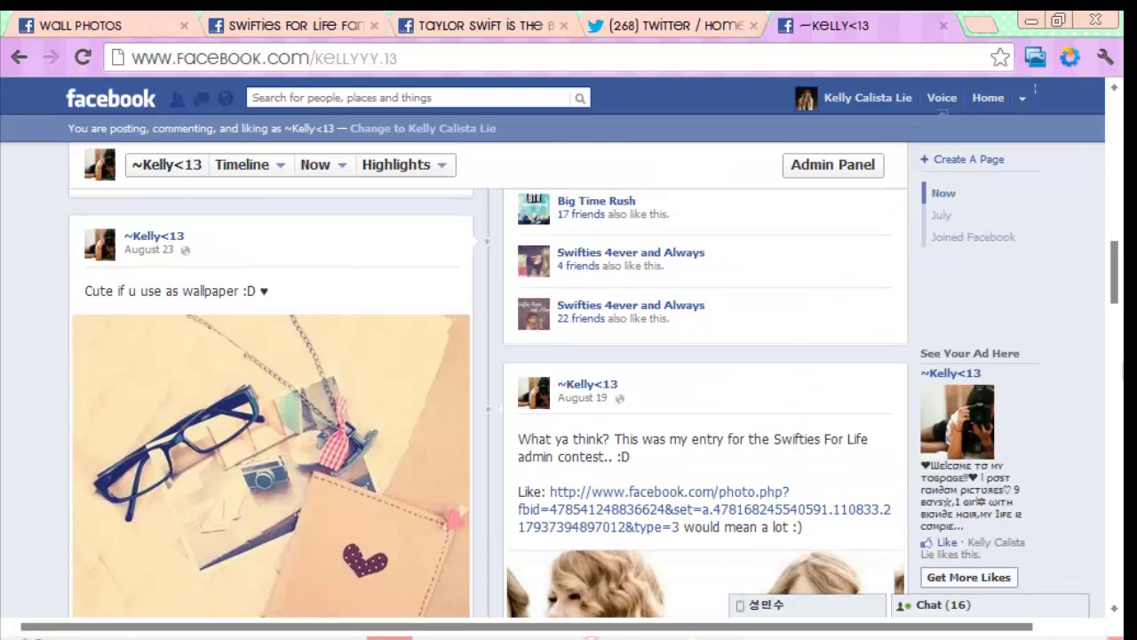
scroll(577, 400, down, 15)
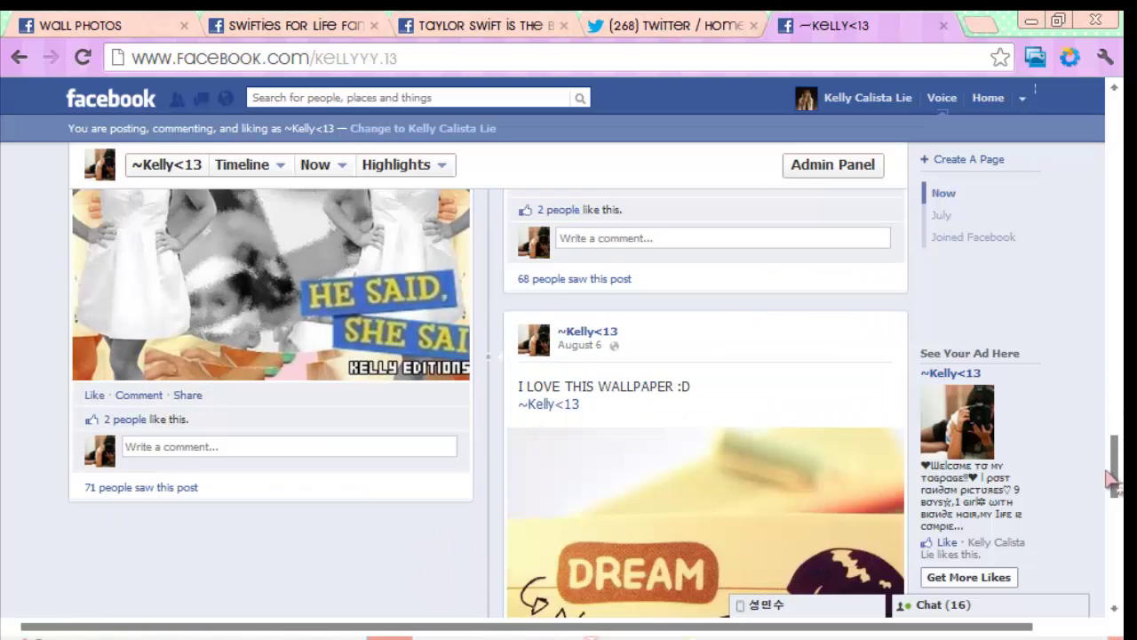
scroll(578, 382, up, 20)
scroll(578, 382, down, 3)
scroll(1121, 124, up, 3)
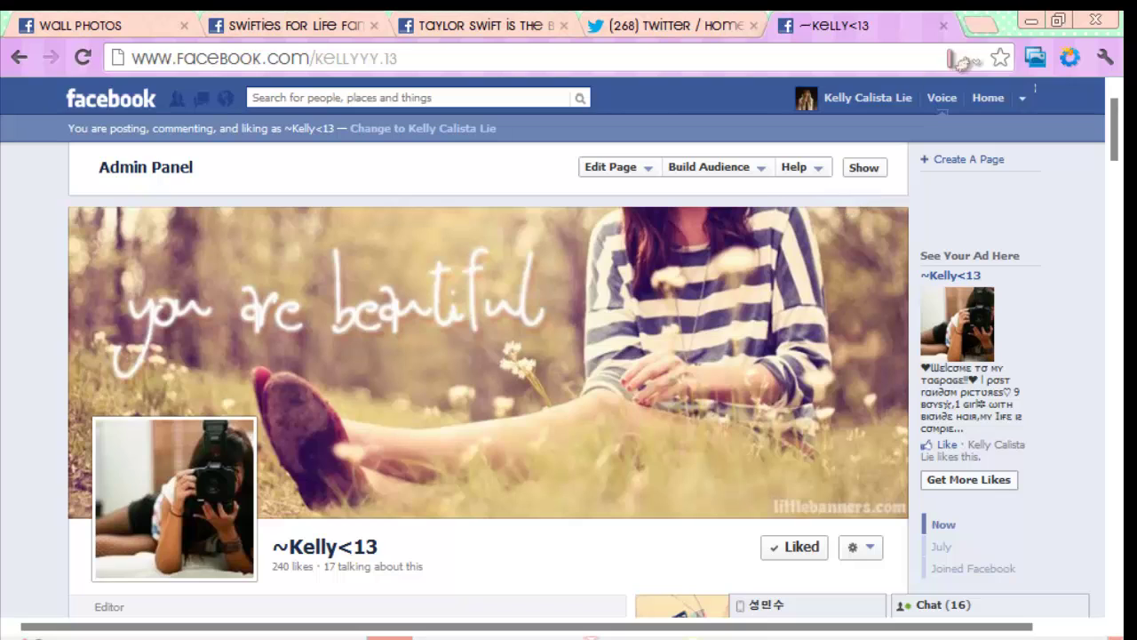
click(957, 56)
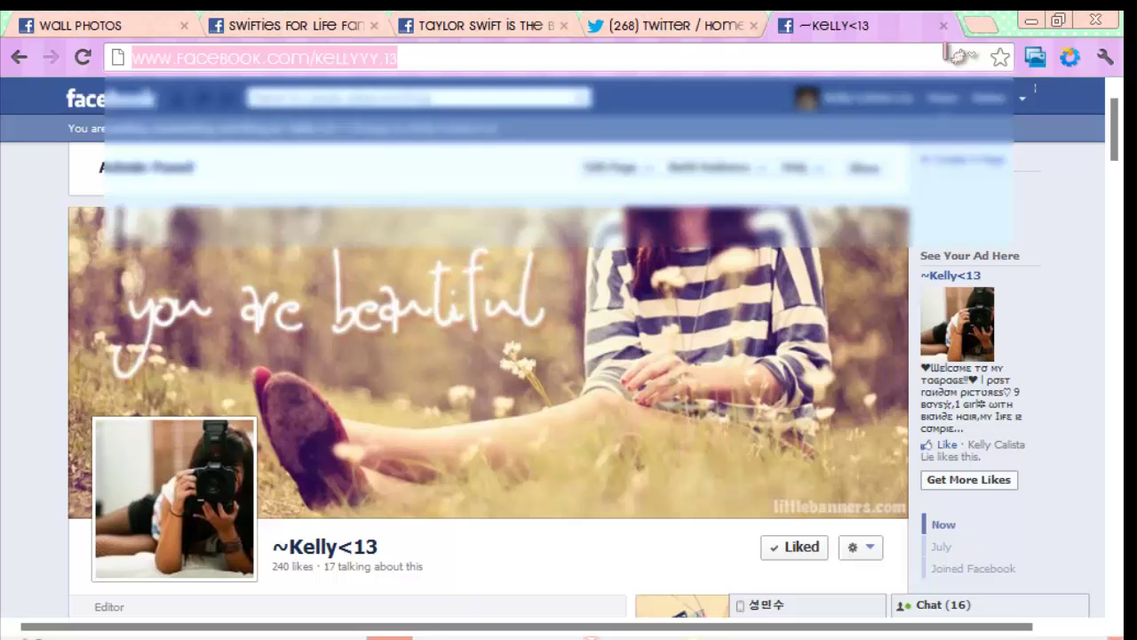
text(kell)
Step: Load the deviantART profile address and scroll through its deviations and stats
key(Return)
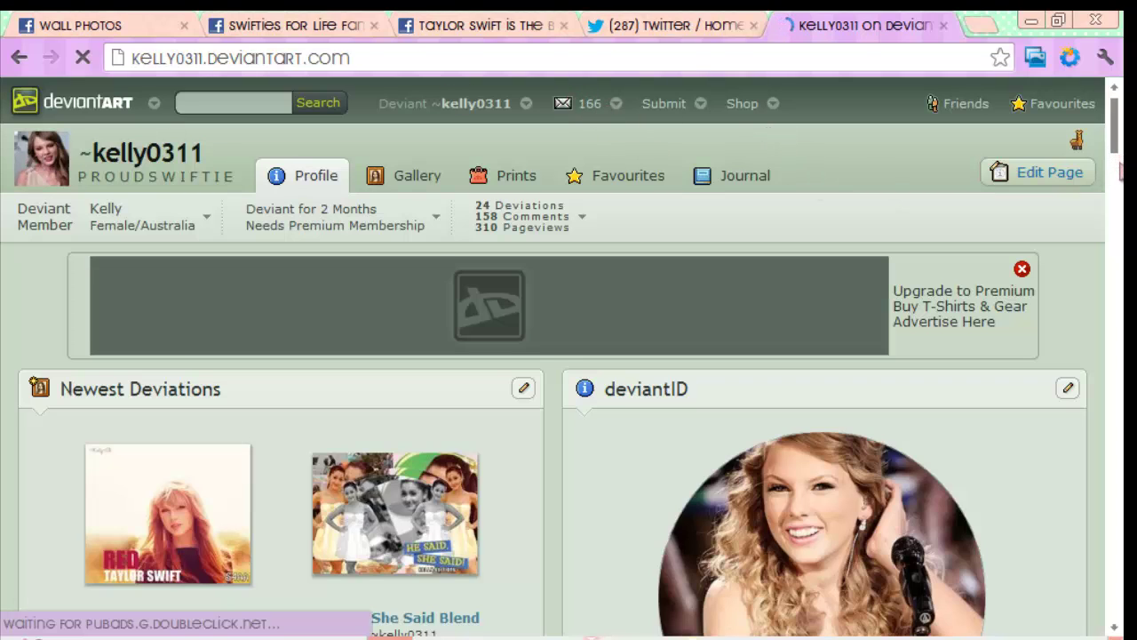
scroll(1122, 171, down, 3)
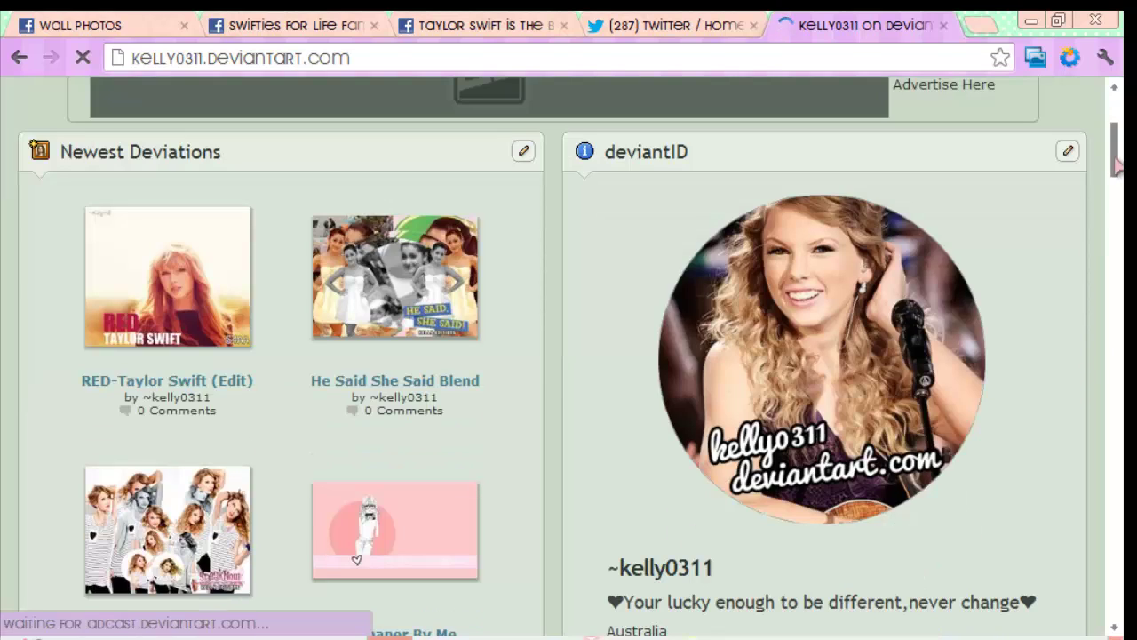
scroll(1121, 172, down, 5)
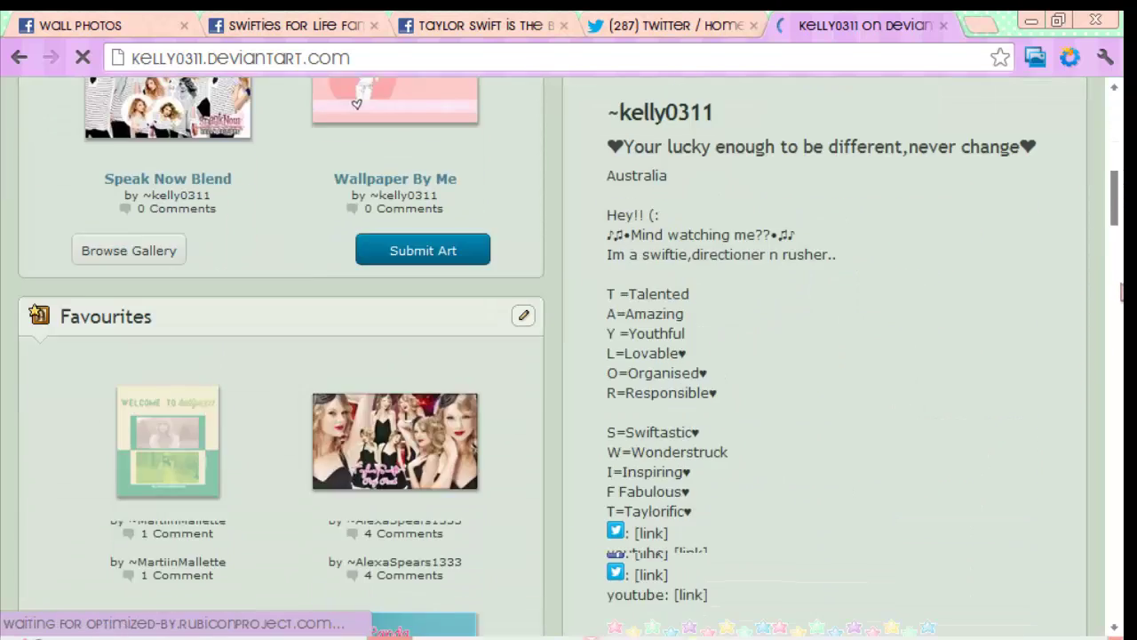
scroll(1121, 289, down, 8)
scroll(1119, 275, up, 3)
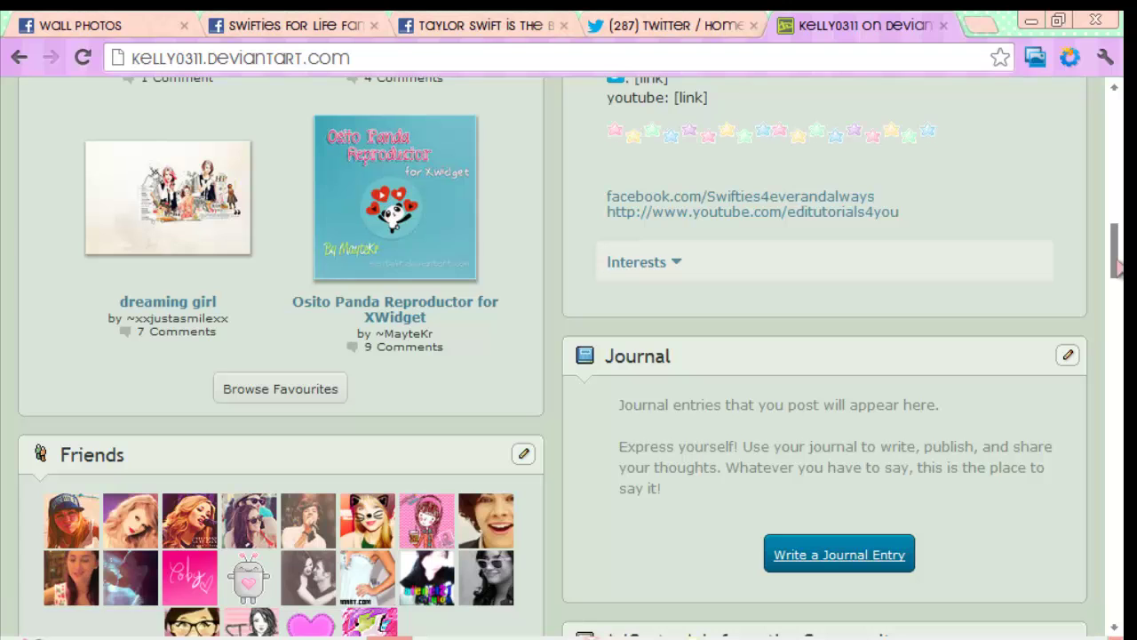
scroll(1118, 284, down, 2)
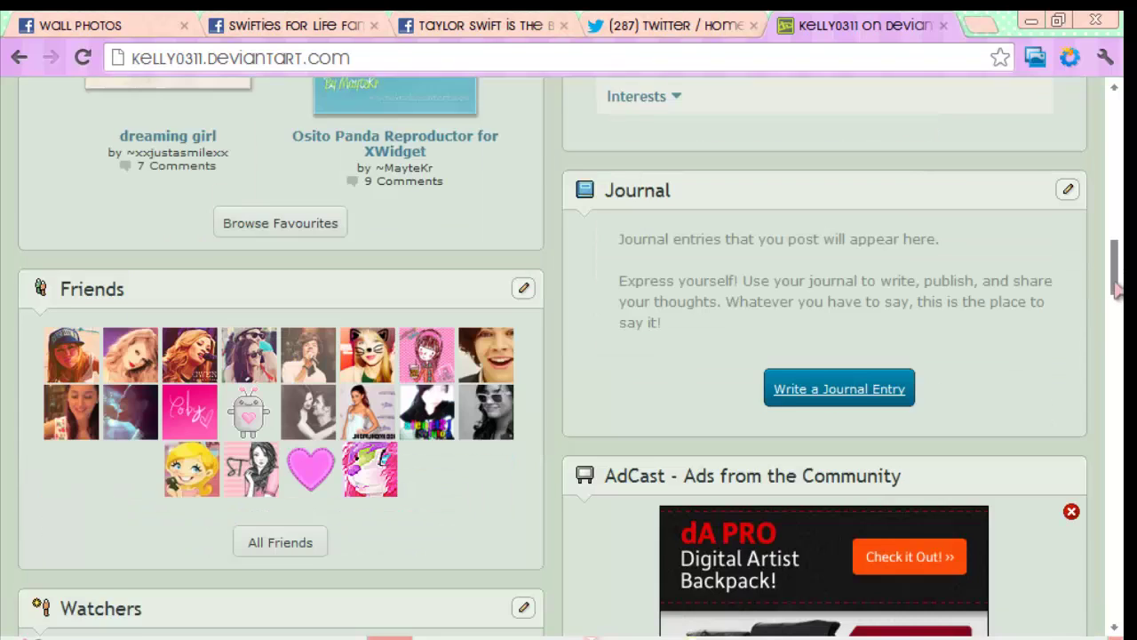
scroll(1118, 288, down, 6)
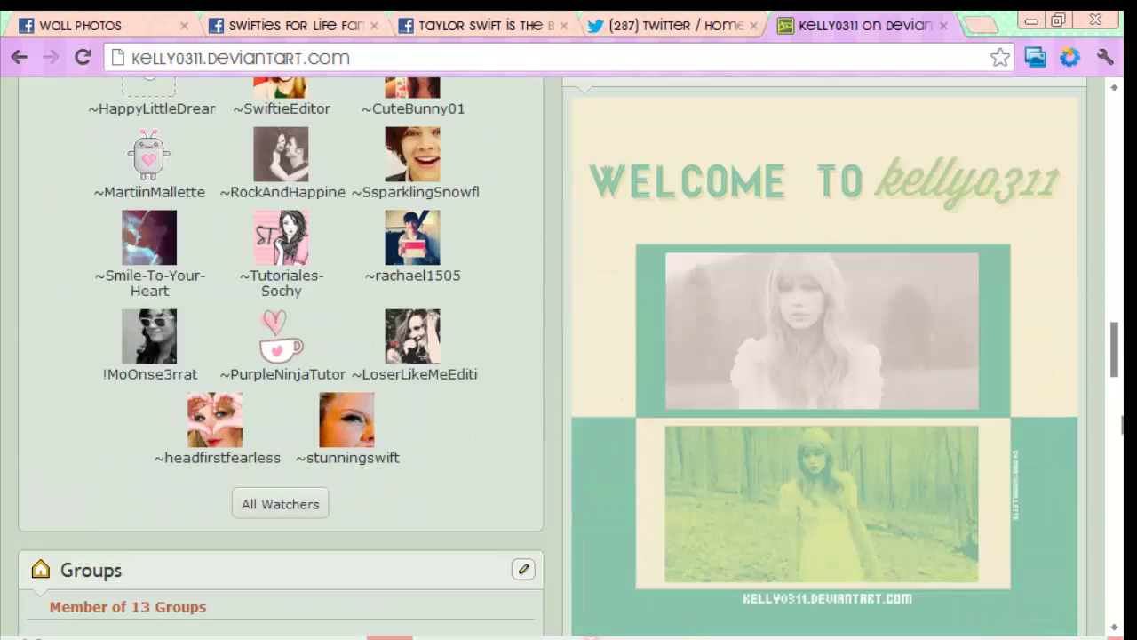
scroll(1117, 390, down, 5)
scroll(1116, 366, up, 6)
scroll(1116, 366, down, 4)
scroll(1116, 366, up, 9)
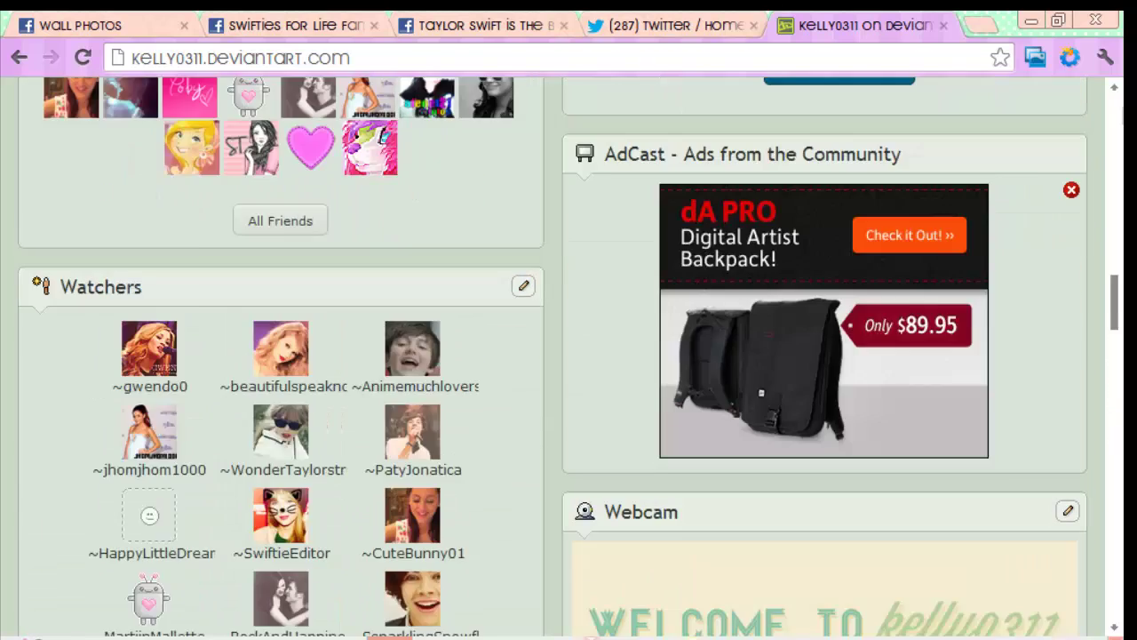
scroll(1117, 133, up, 10)
scroll(1121, 153, down, 1)
drag(1121, 153, 1118, 114)
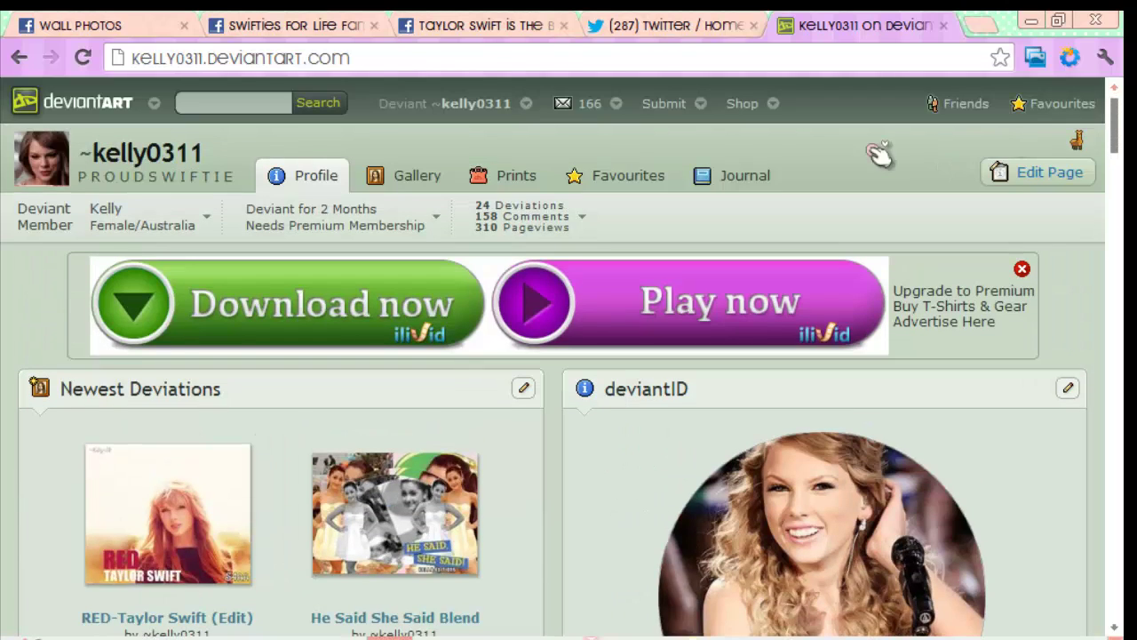
Step: Scroll the deviantART page to Newest Deviations and open the Wallpaper By Me deviation
mouse_move(589, 103)
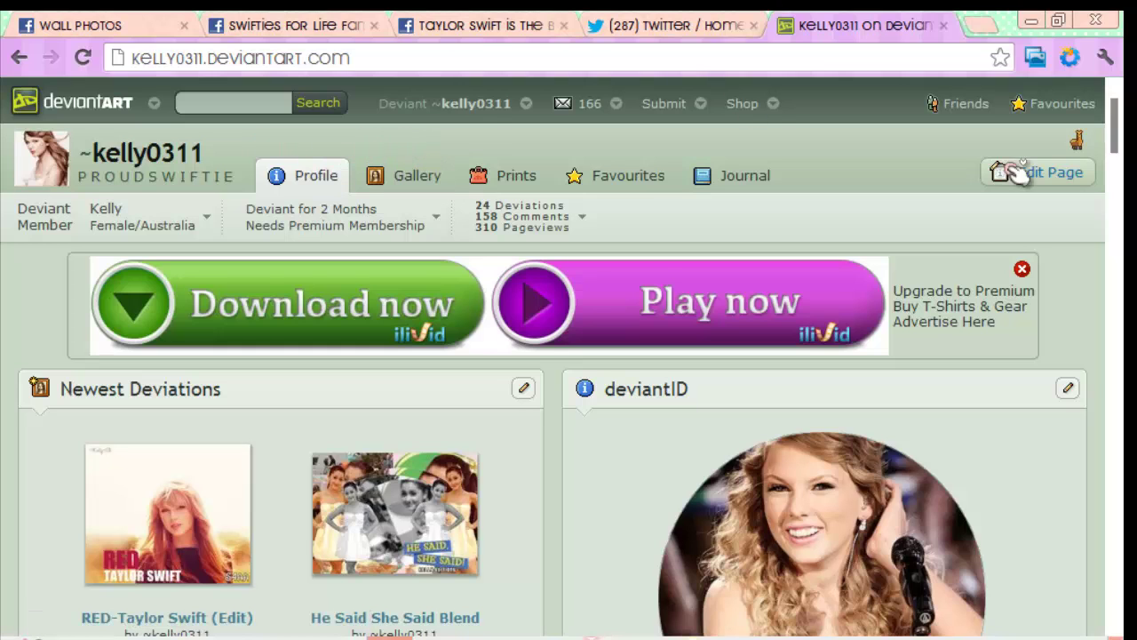
scroll(1119, 135, down, 1)
drag(1121, 133, 1121, 165)
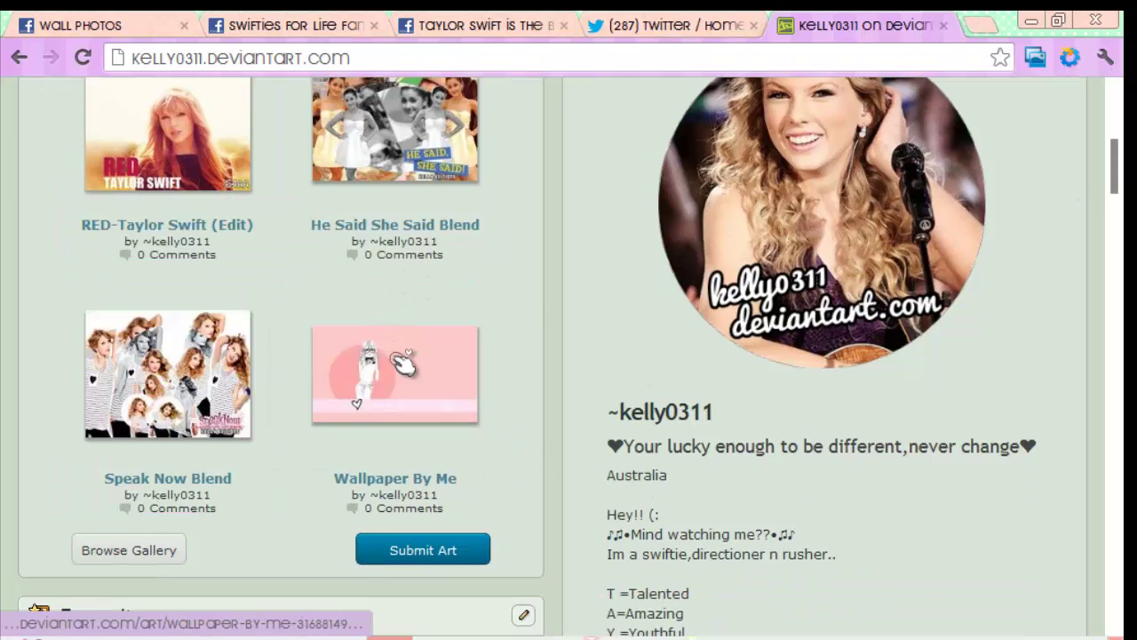
click(402, 362)
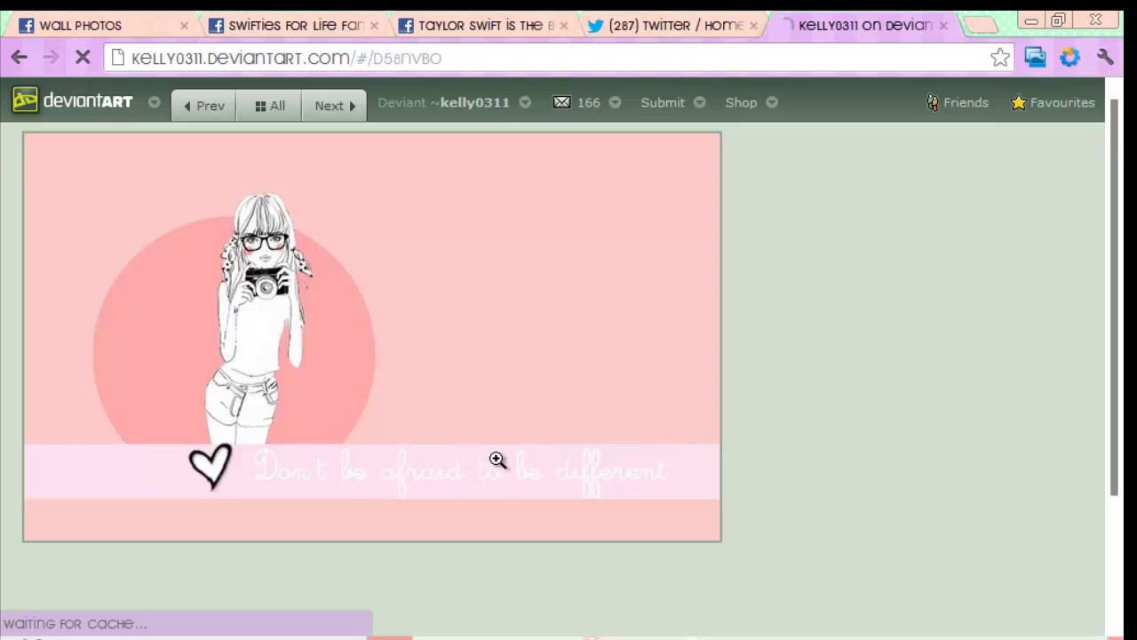